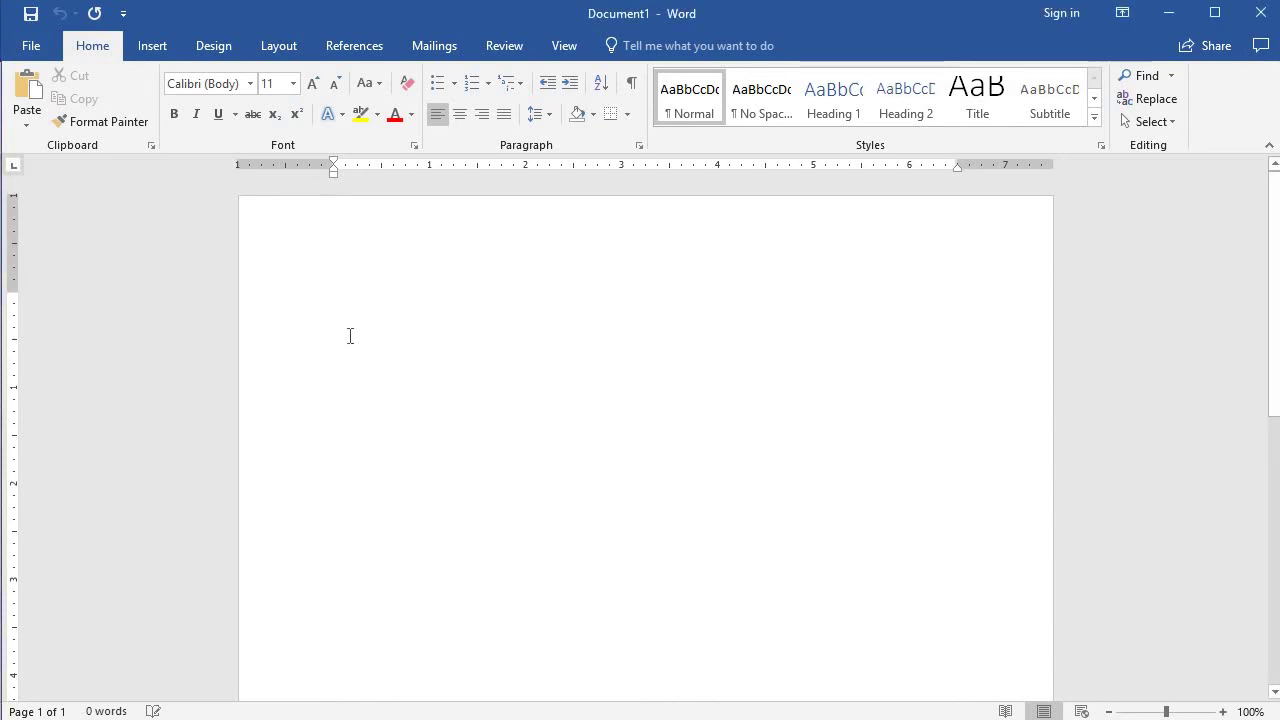
Enter the line "Sporting events" followed by Football, Soccer and Baseball on separate lines.
type("Sporting e")
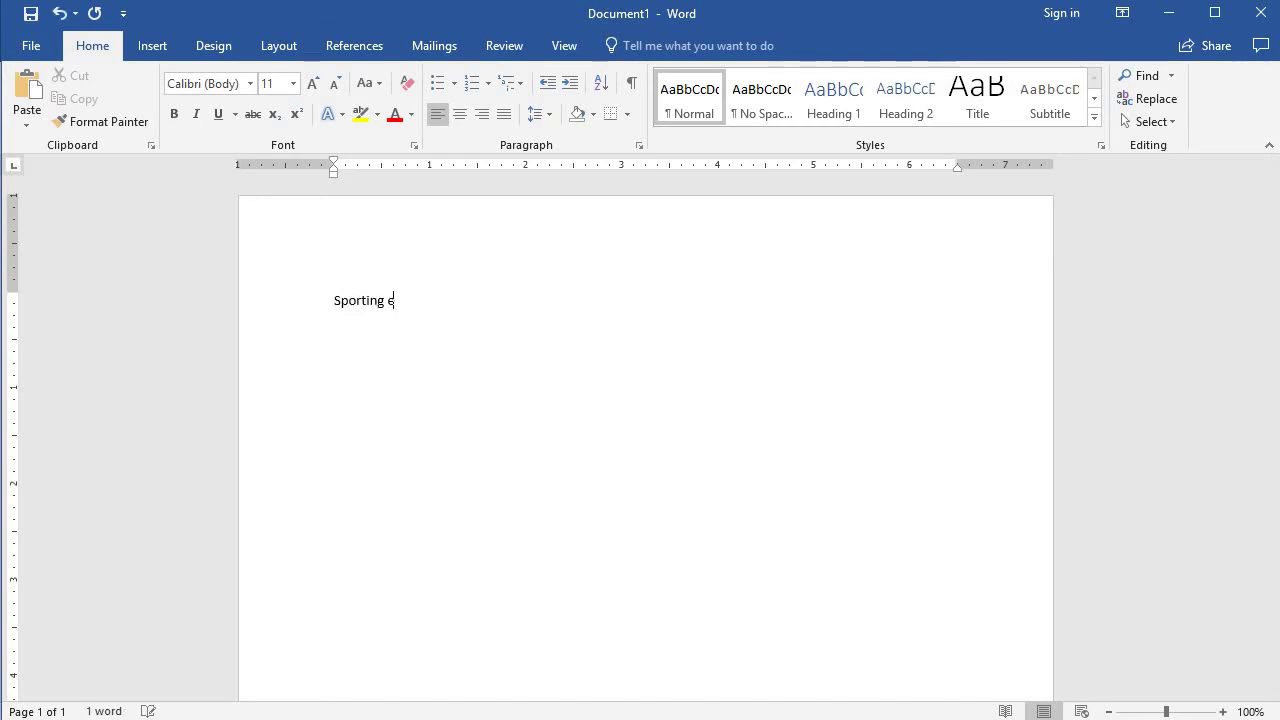
type("vents")
key("Return")
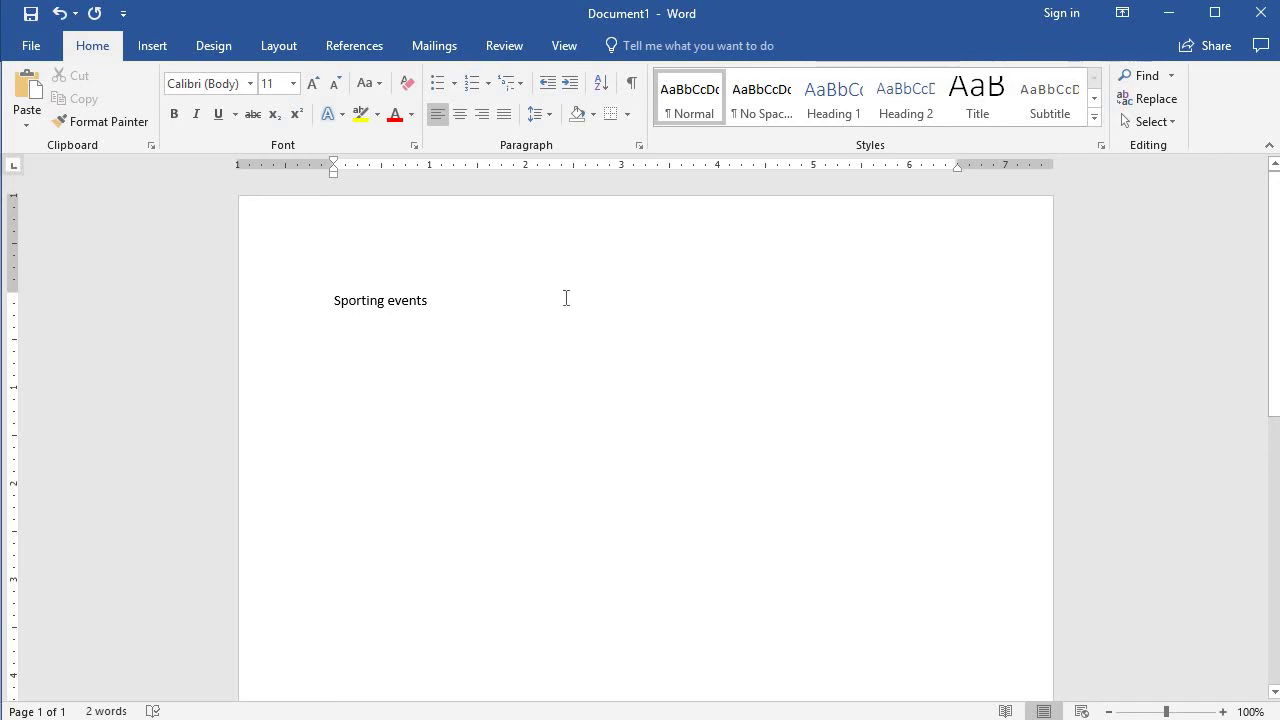
type("Football Soccer")
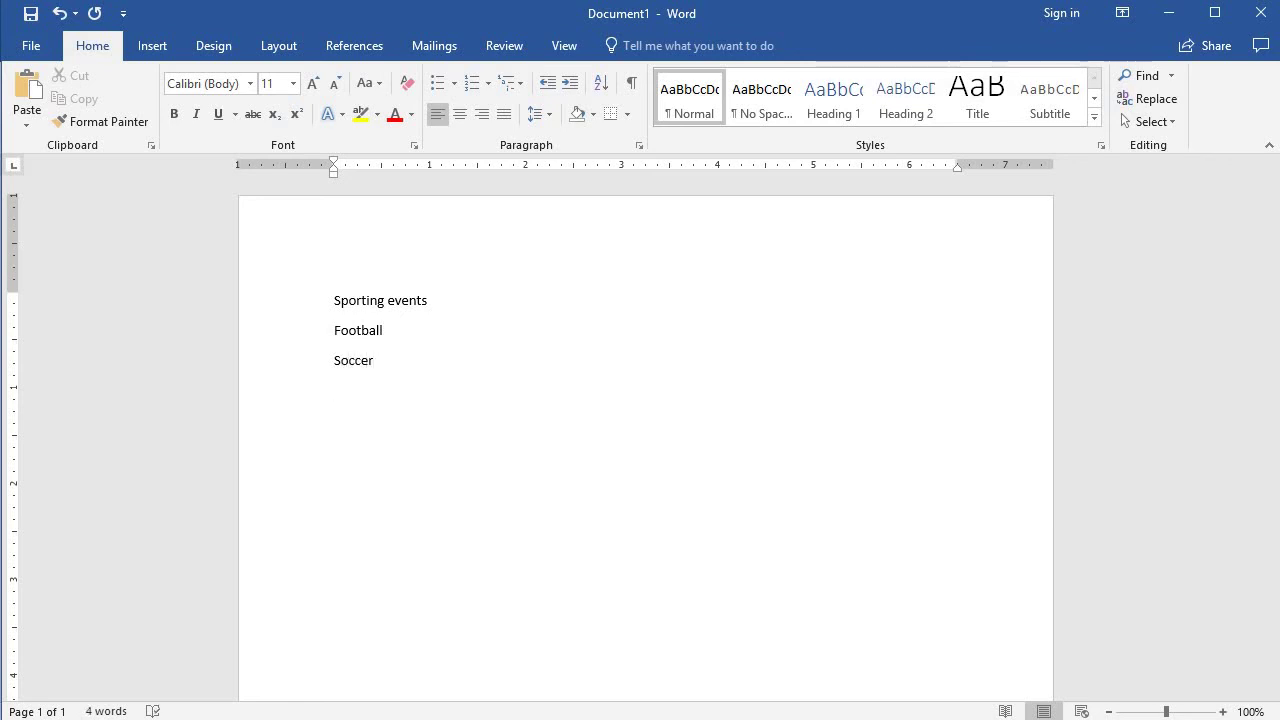
key("Return")
type("Baseball")
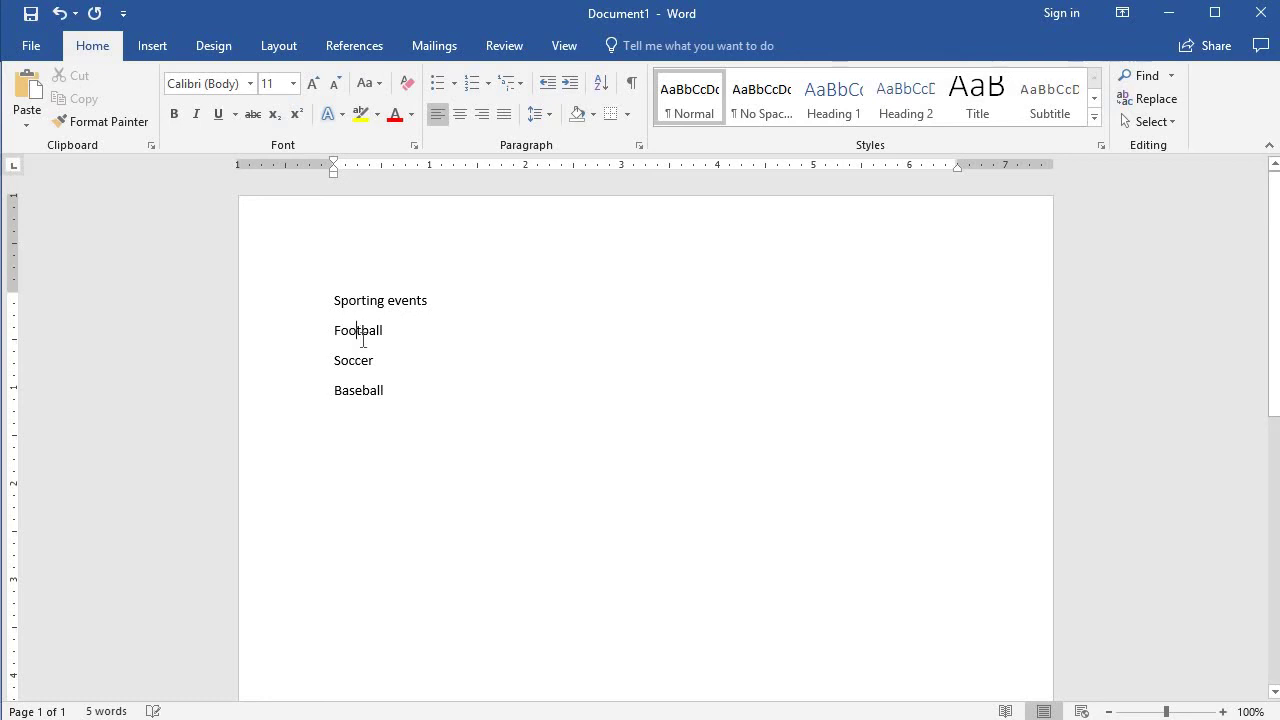
Format the Football, Soccer and Baseball lines as a bulleted list with round bullets.
left_click(437, 86)
left_click(338, 361)
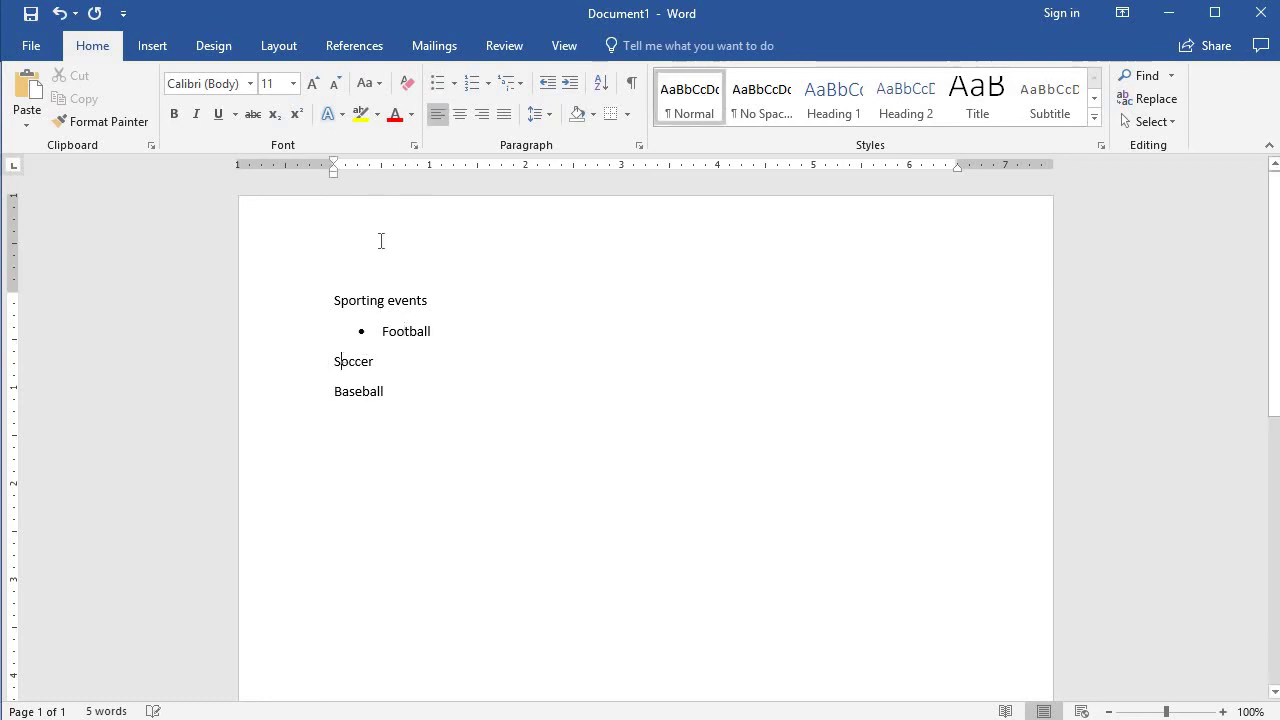
left_click(437, 86)
left_click(369, 386)
left_click(437, 86)
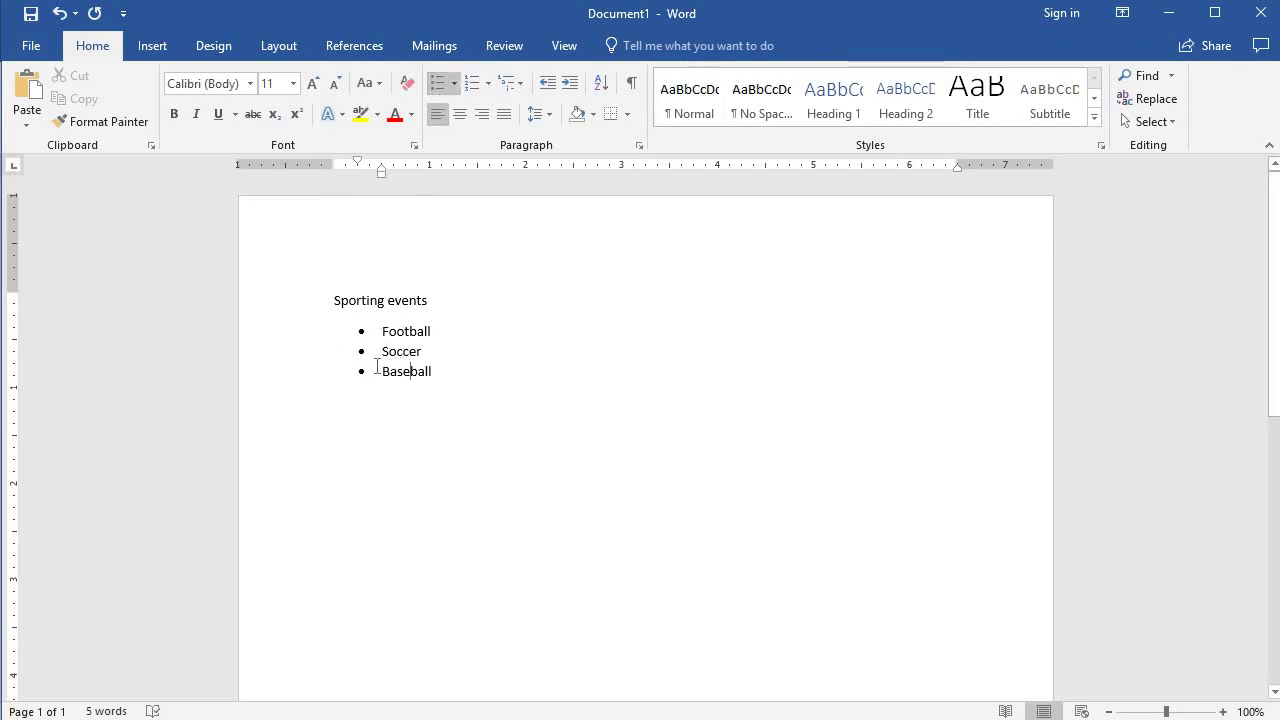
Extend the bulleted list after Baseball with the items Hockey, Cheer and Badmitten.
left_click(436, 372)
key("Return")
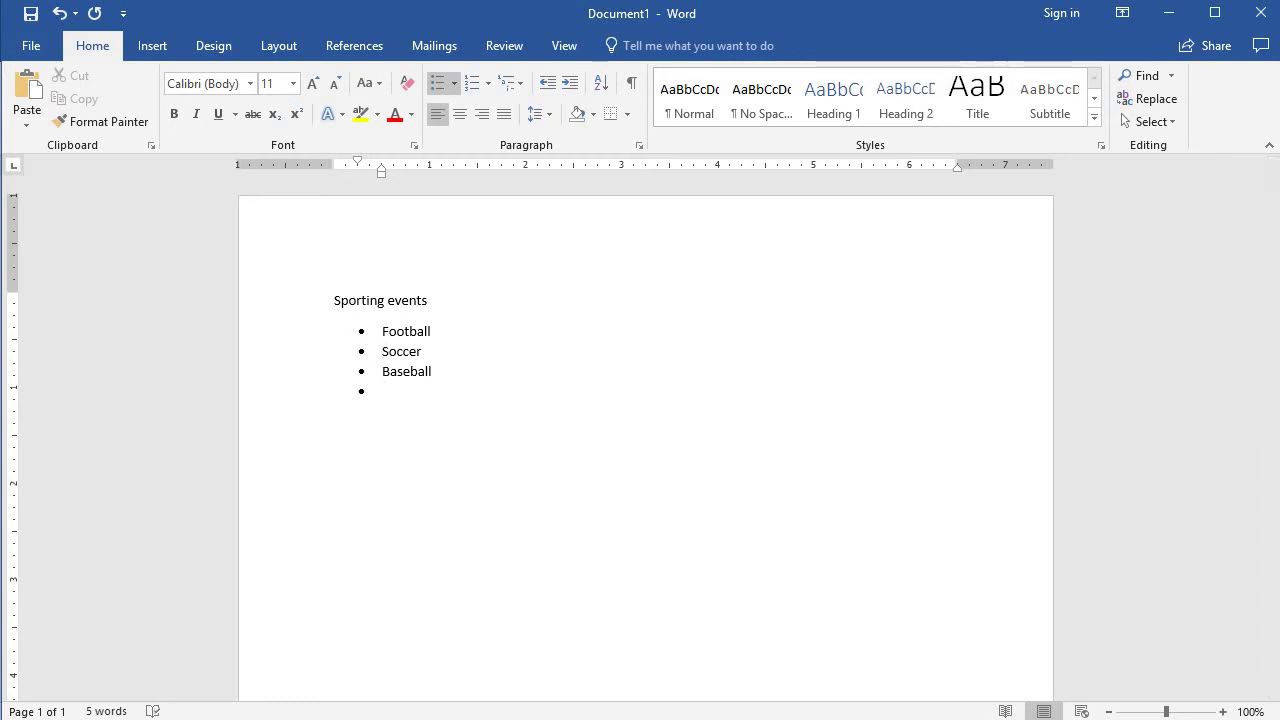
type("Hockey ")
type("Chee")
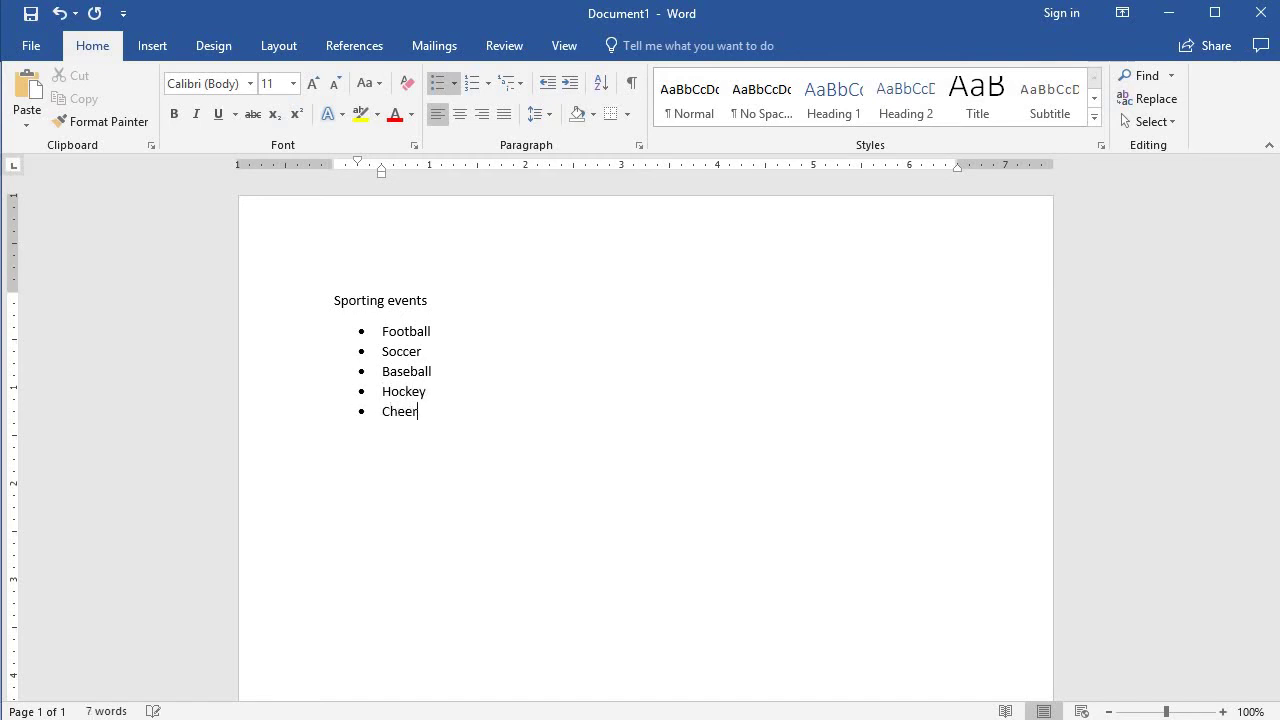
type("r")
key("Return")
type("Badmitten")
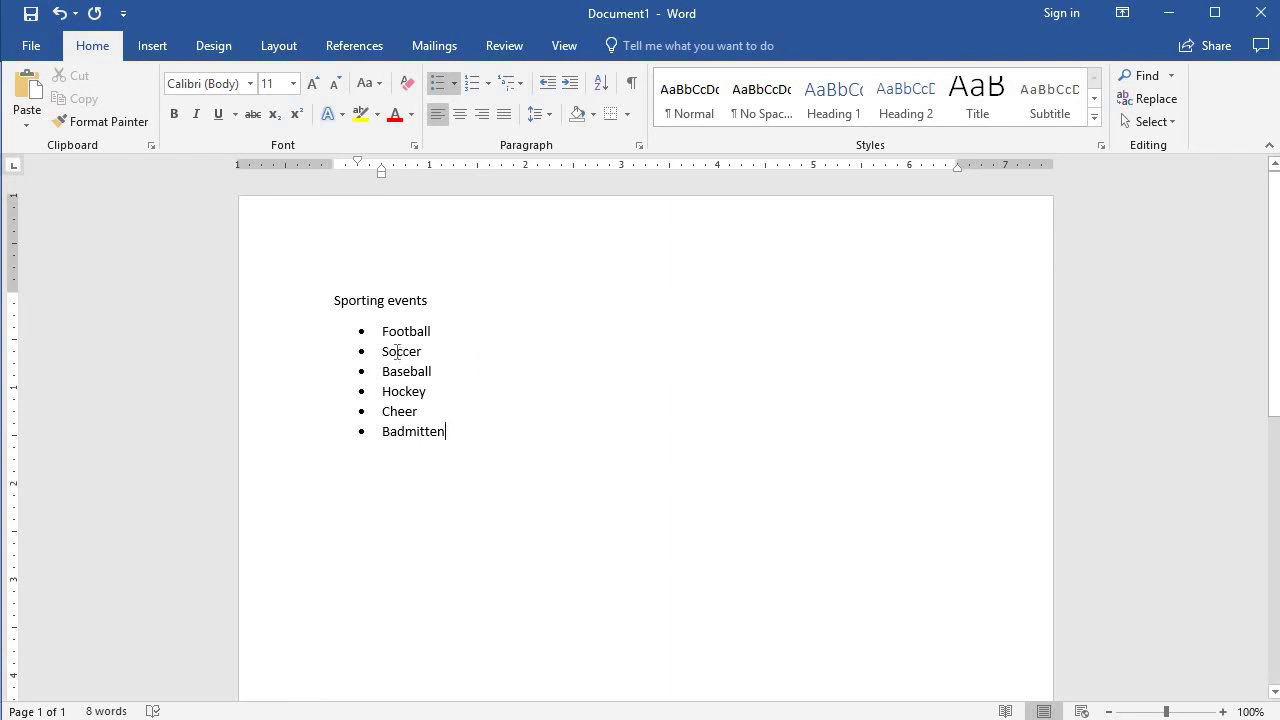
Add an empty line below Badmitten and remove its bullet and indent to end the list.
key("Return")
left_click(435, 87)
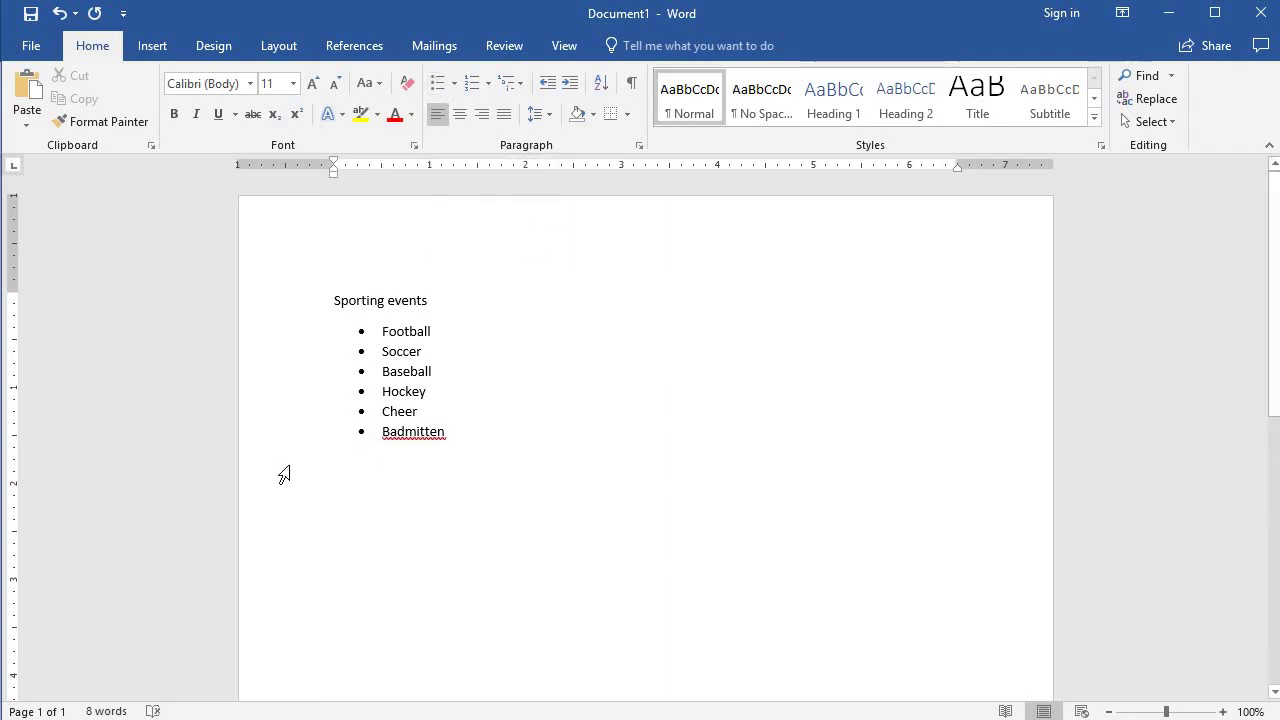
left_click(438, 84)
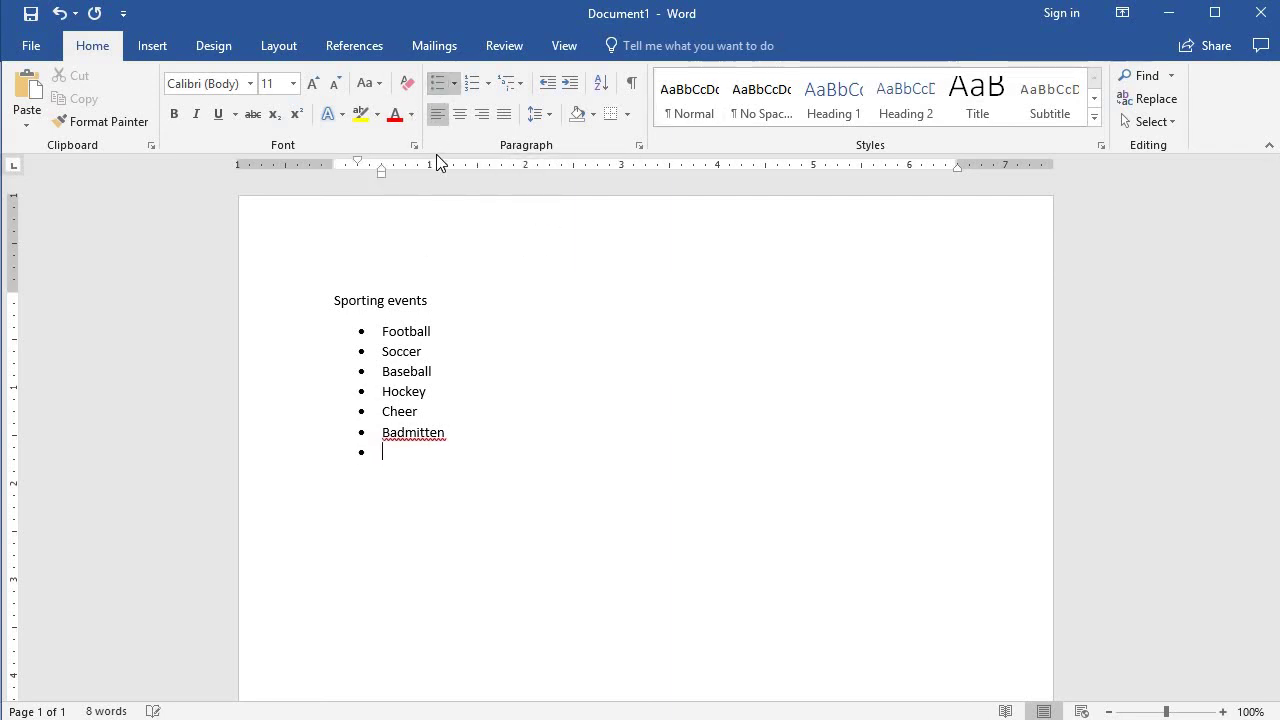
key("BackSpace")
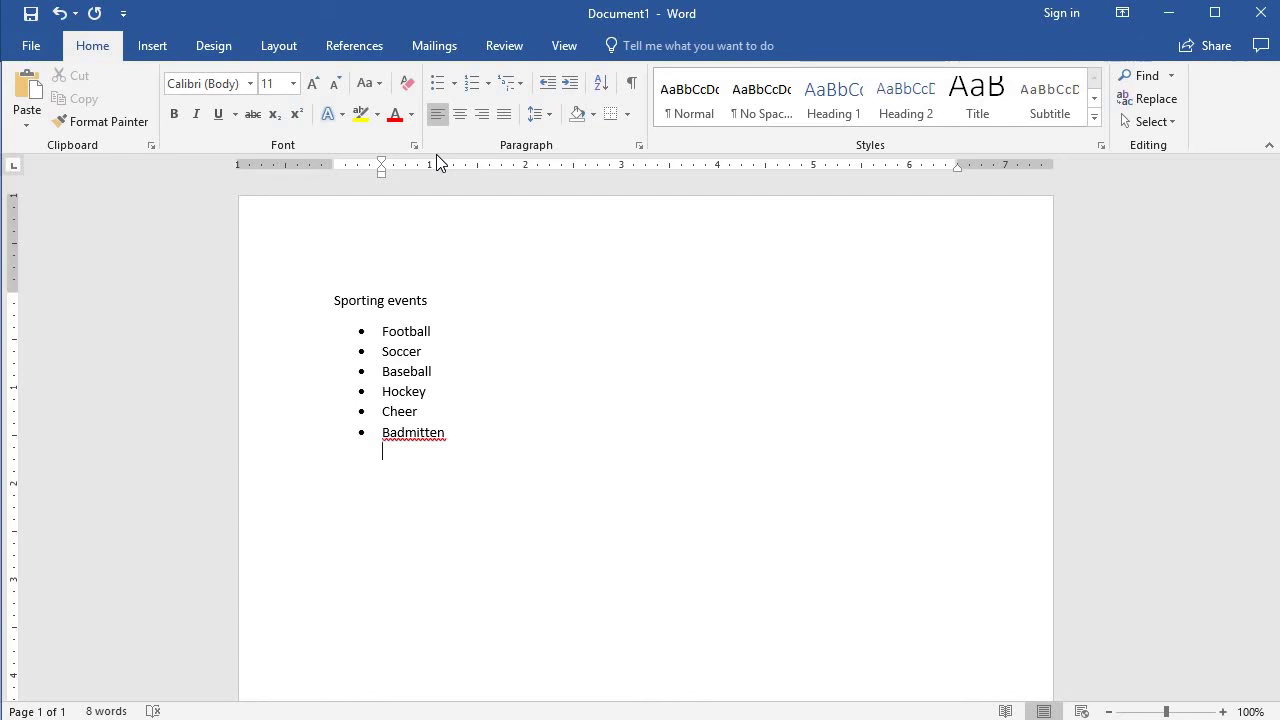
key("BackSpace")
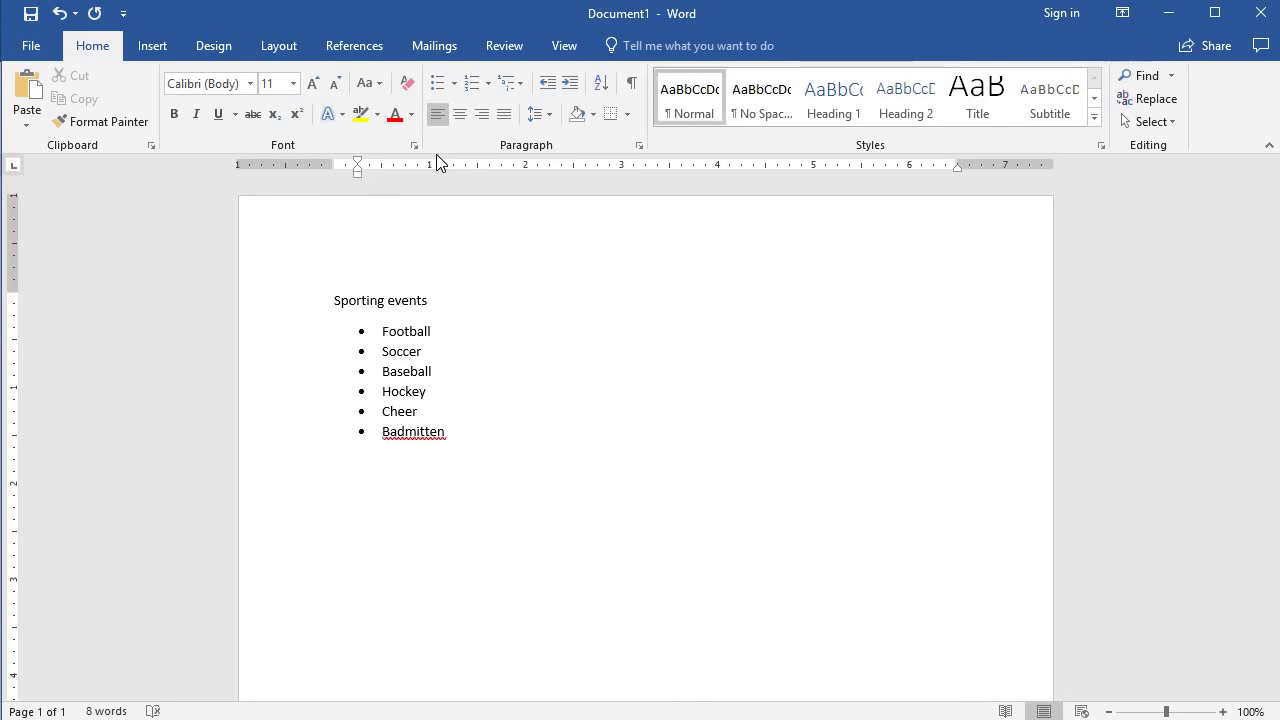
key("BackSpace")
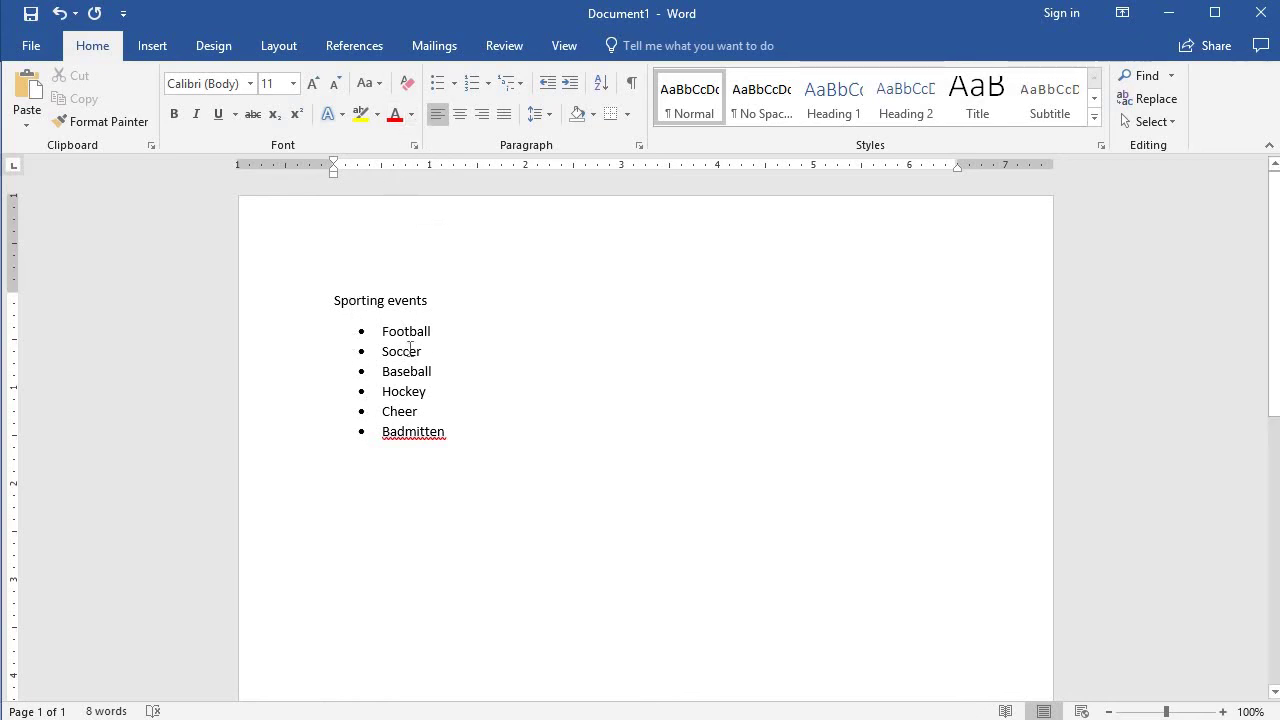
Change the bullets of all six sports, Football through Badmitten, to the arrowhead style.
left_click_drag(440, 440, 348, 332)
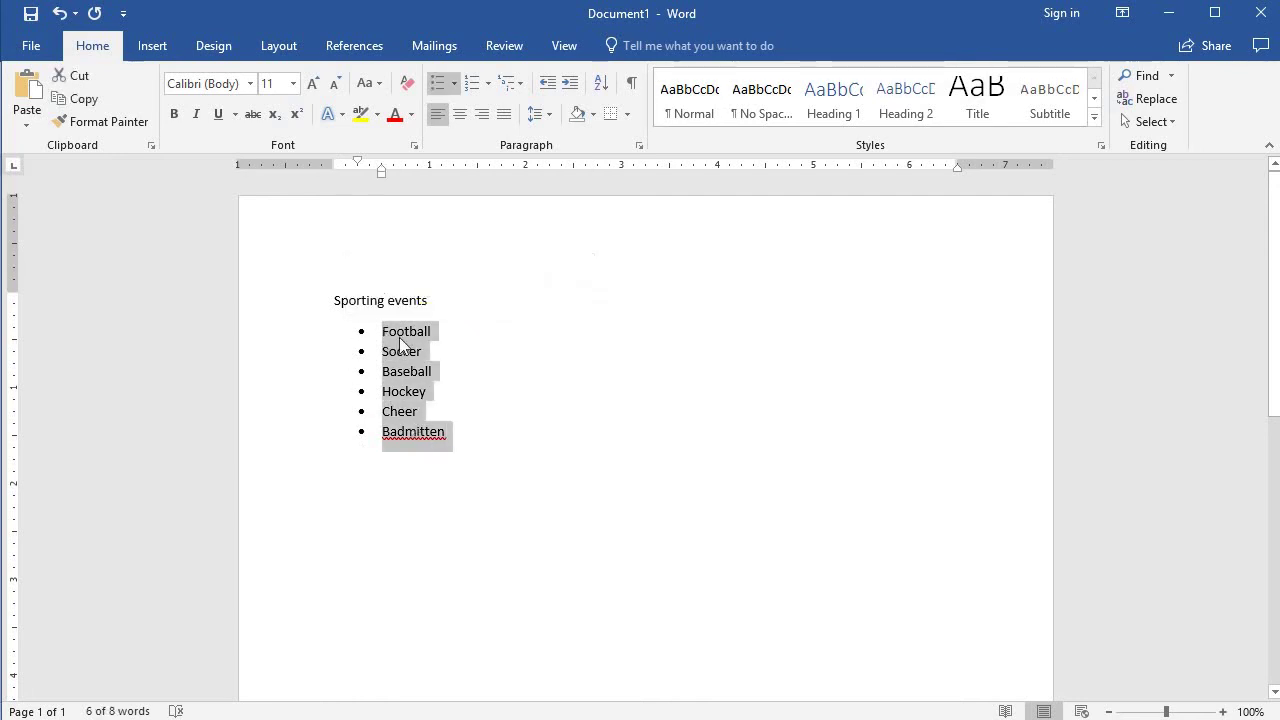
left_click(456, 88)
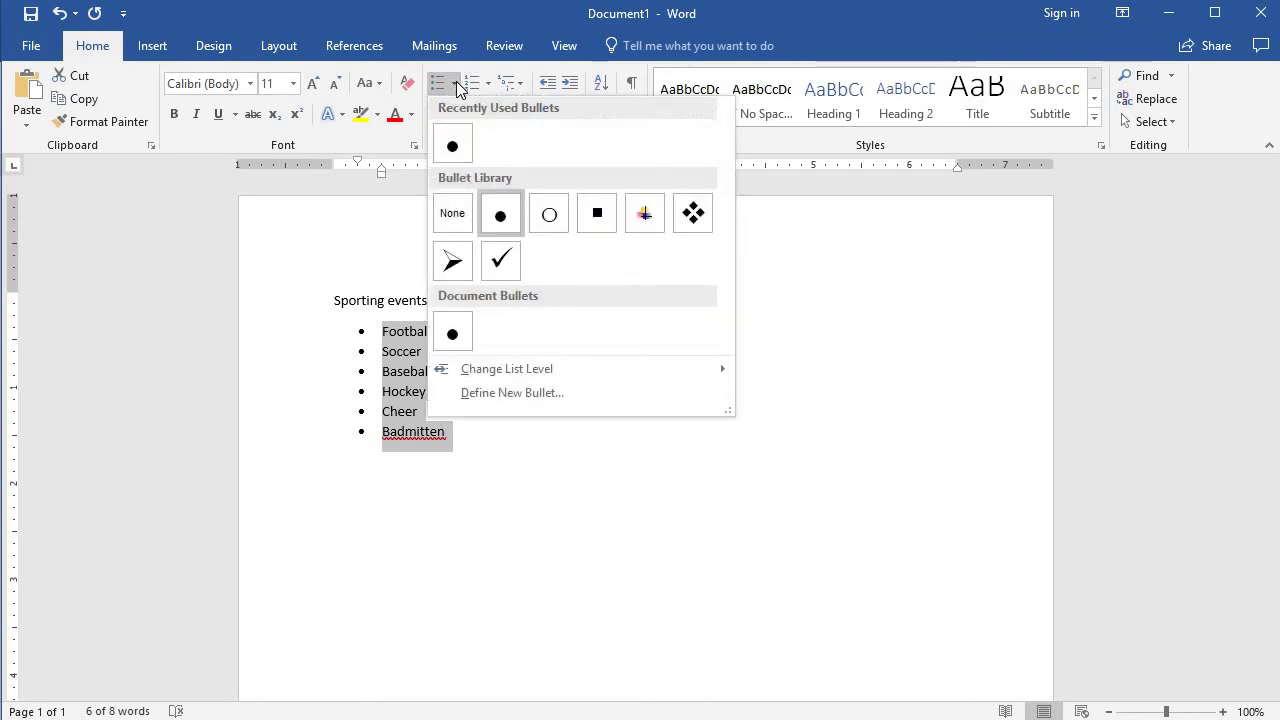
left_click(453, 263)
left_click(488, 447)
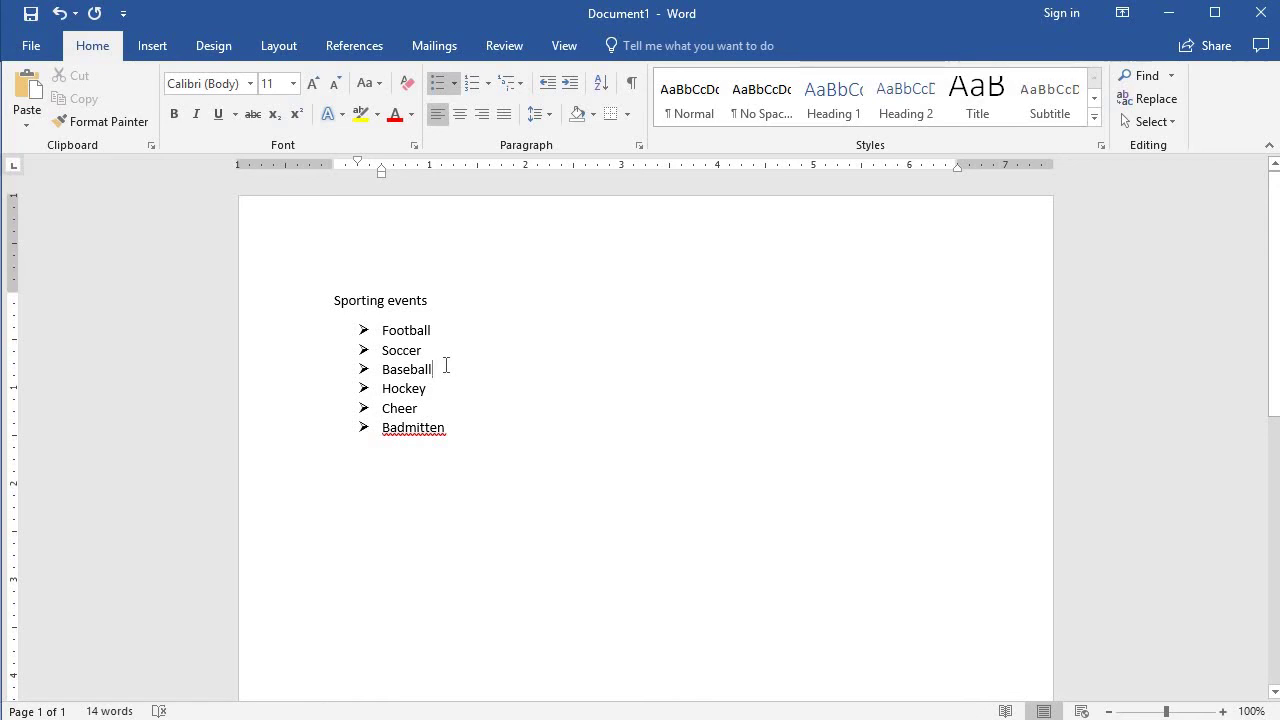
Add the indented sub-items Boys and Girls beneath Baseball in the bulleted list.
key("Return")
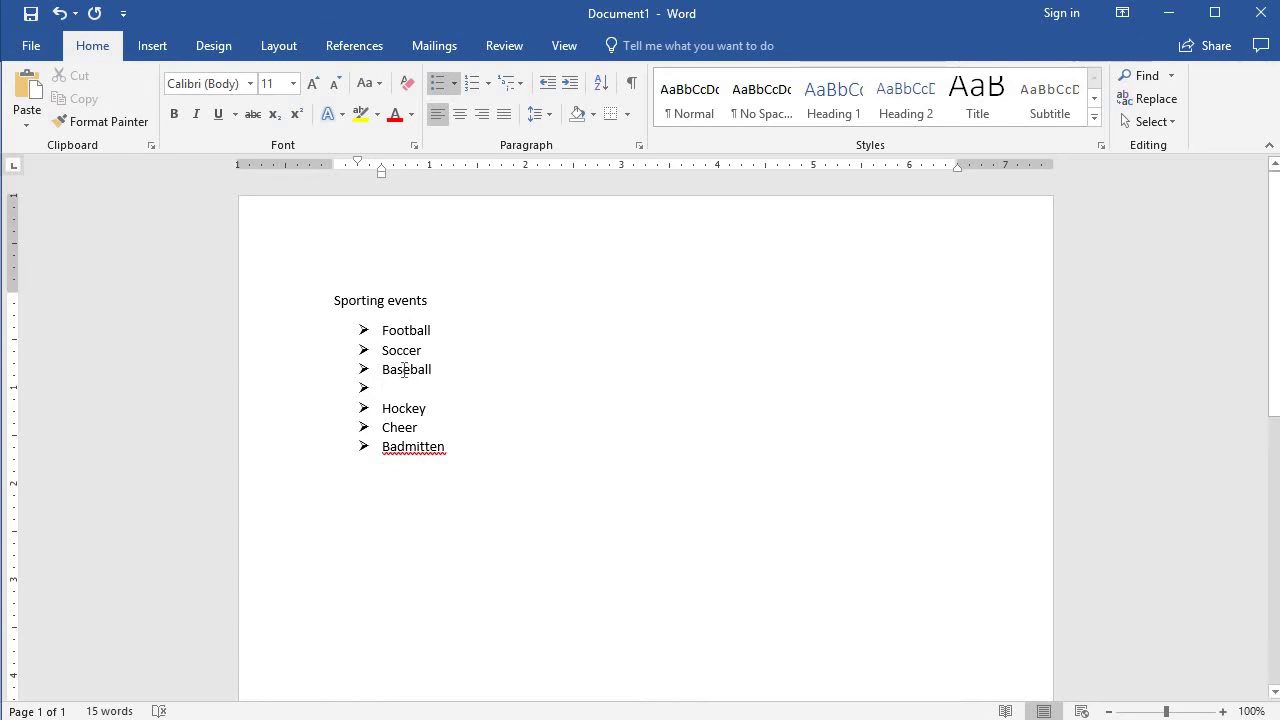
key("Tab")
type("Boy")
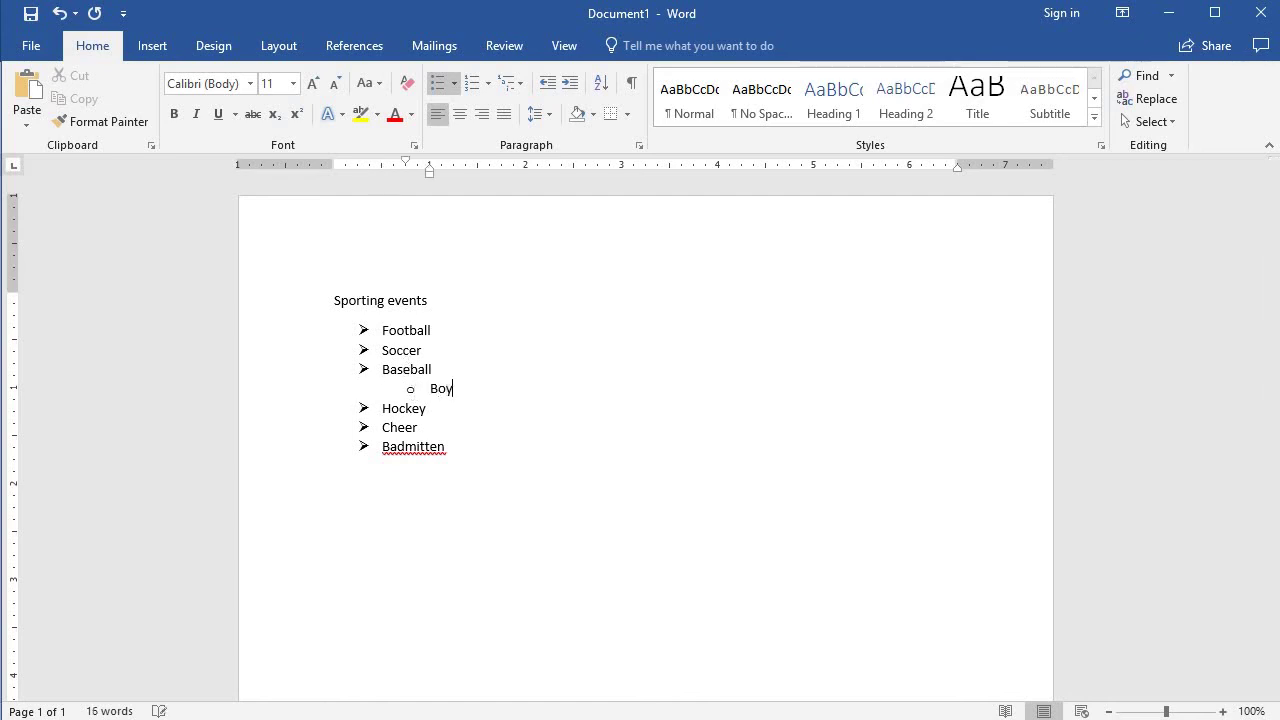
type("s")
key("Return")
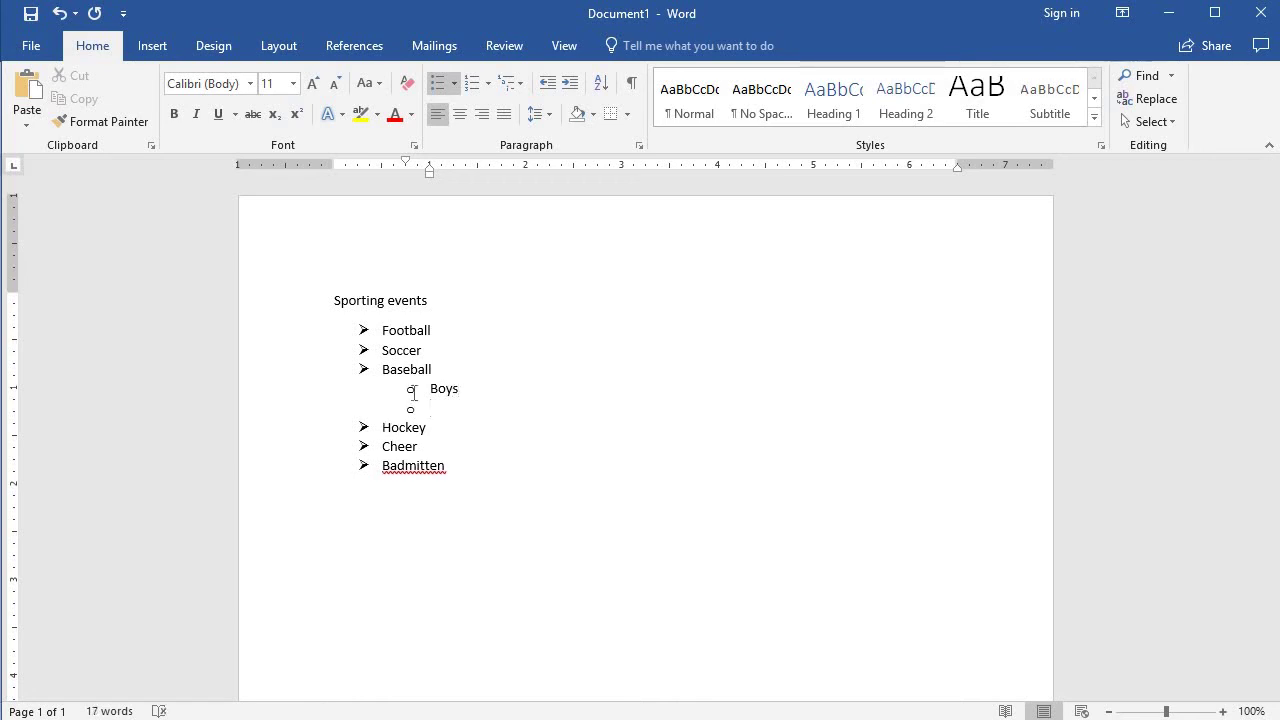
type("Girls")
Extend the Baseball list item so that it reads "Baseball/Softball".
key("Up")
key("Up")
type("/Softball")
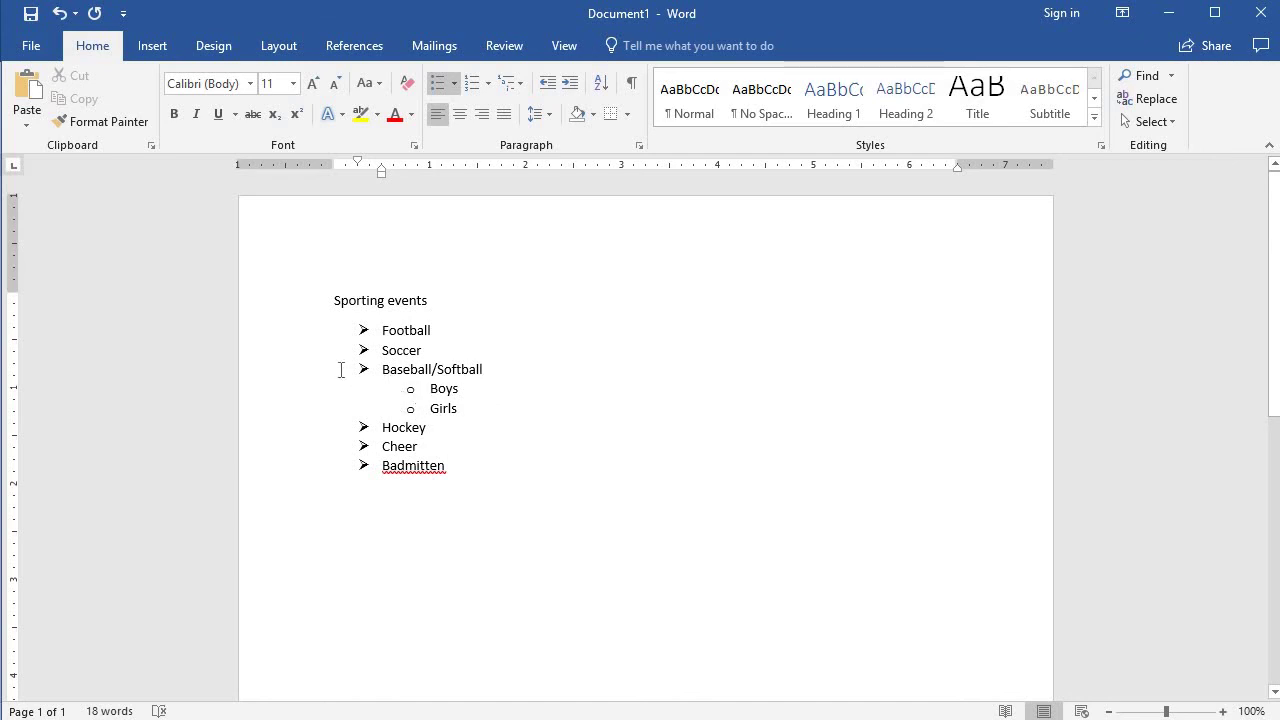
Change the bullets of the Boys and Girls sub-items to the four-diamond style.
left_click_drag(448, 410, 430, 388)
left_click(454, 86)
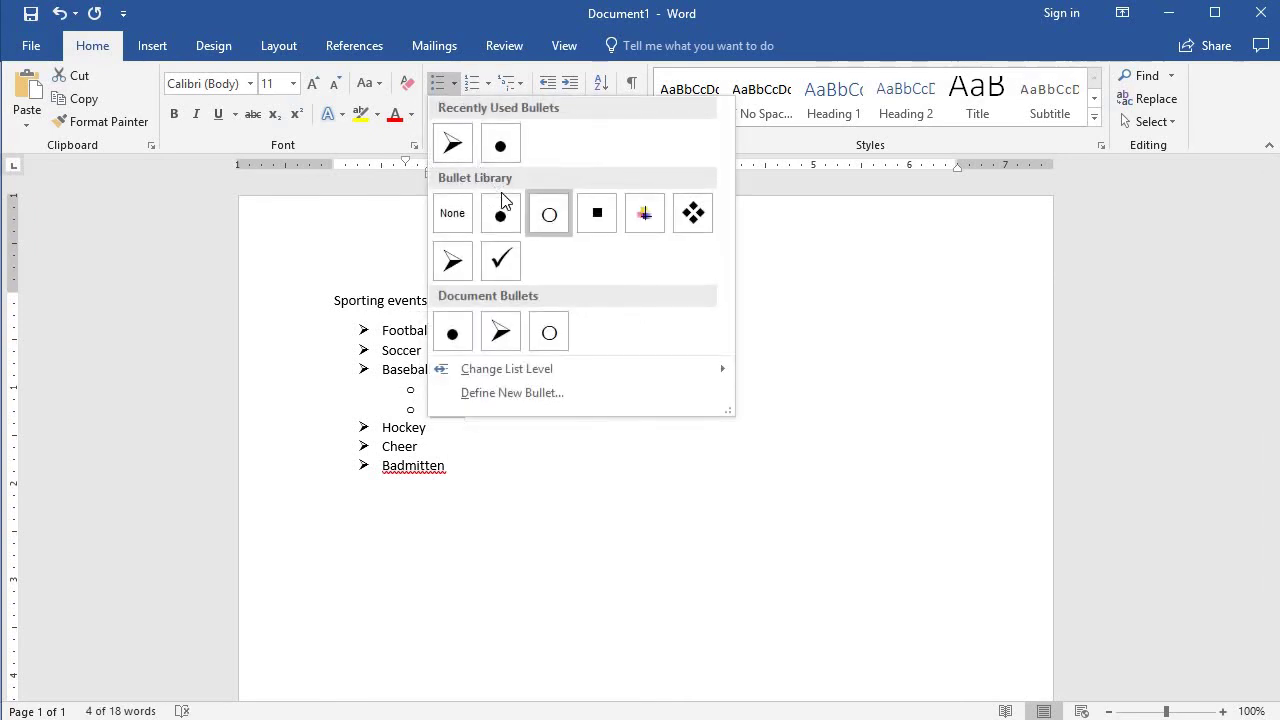
left_click(692, 214)
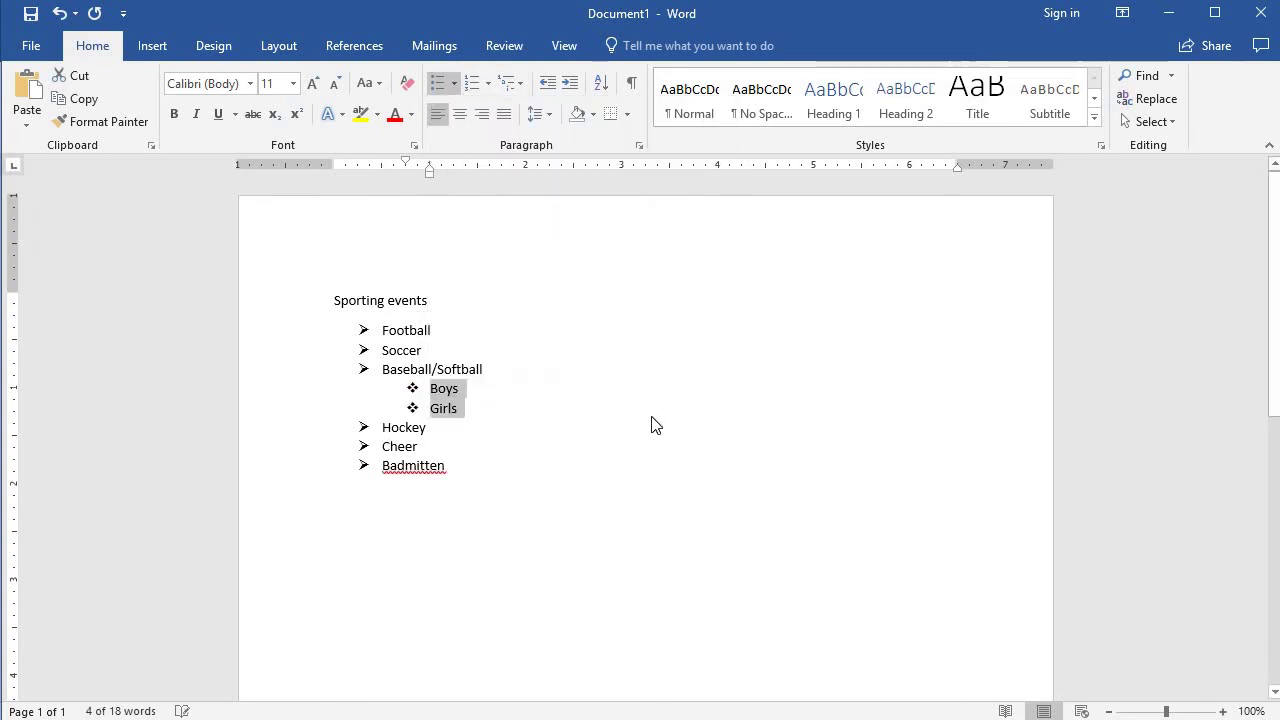
Convert the entire list from Football to Badmitten, including the sub-items, to a numbered list.
left_click(480, 408)
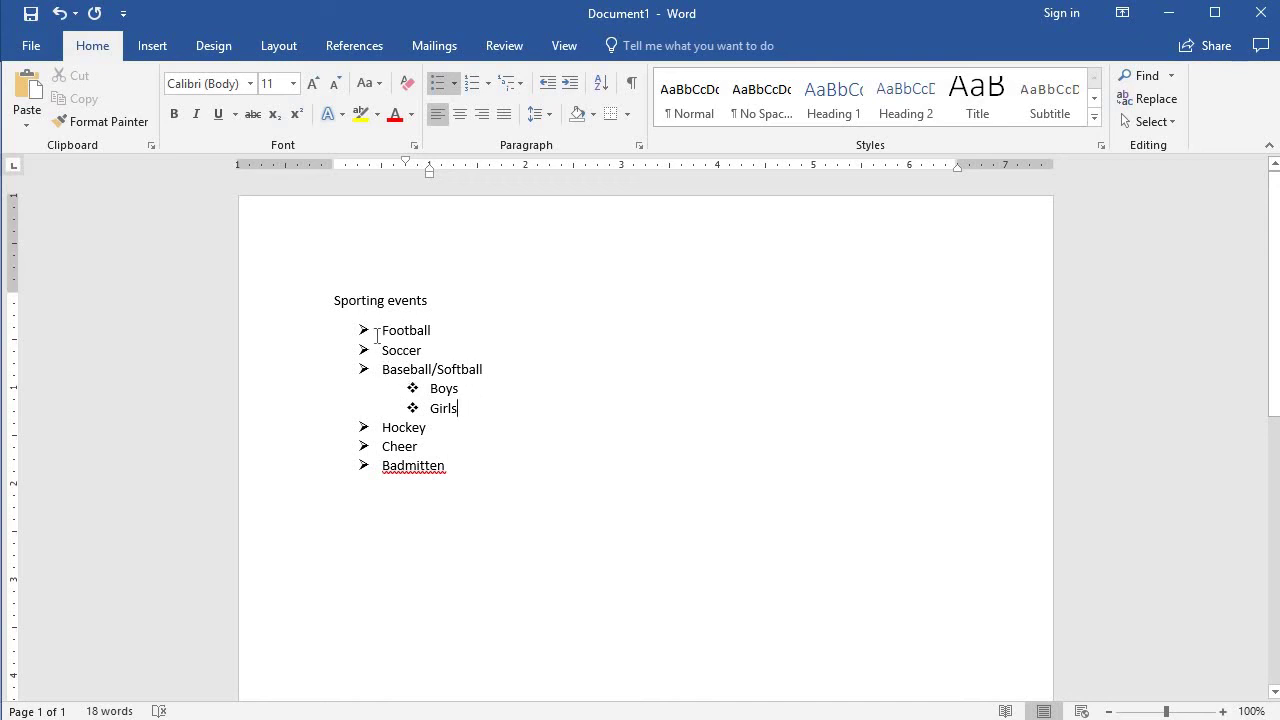
left_click_drag(382, 330, 445, 472)
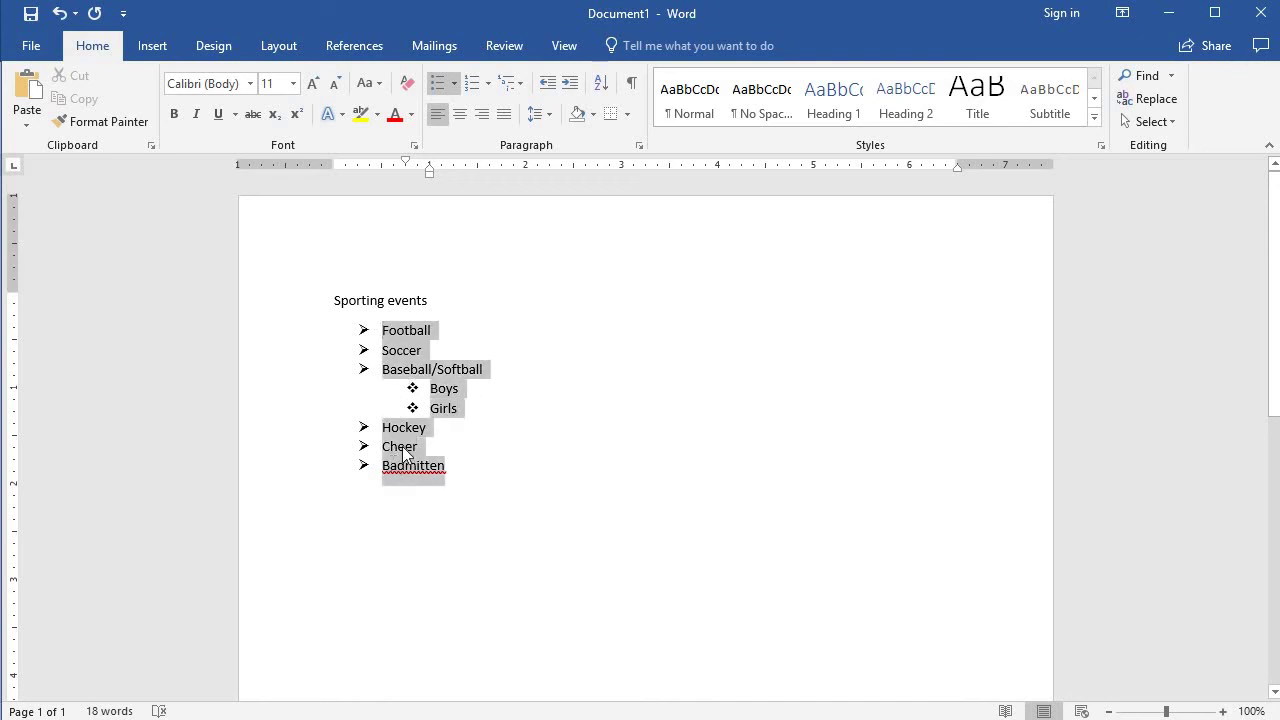
left_click(471, 84)
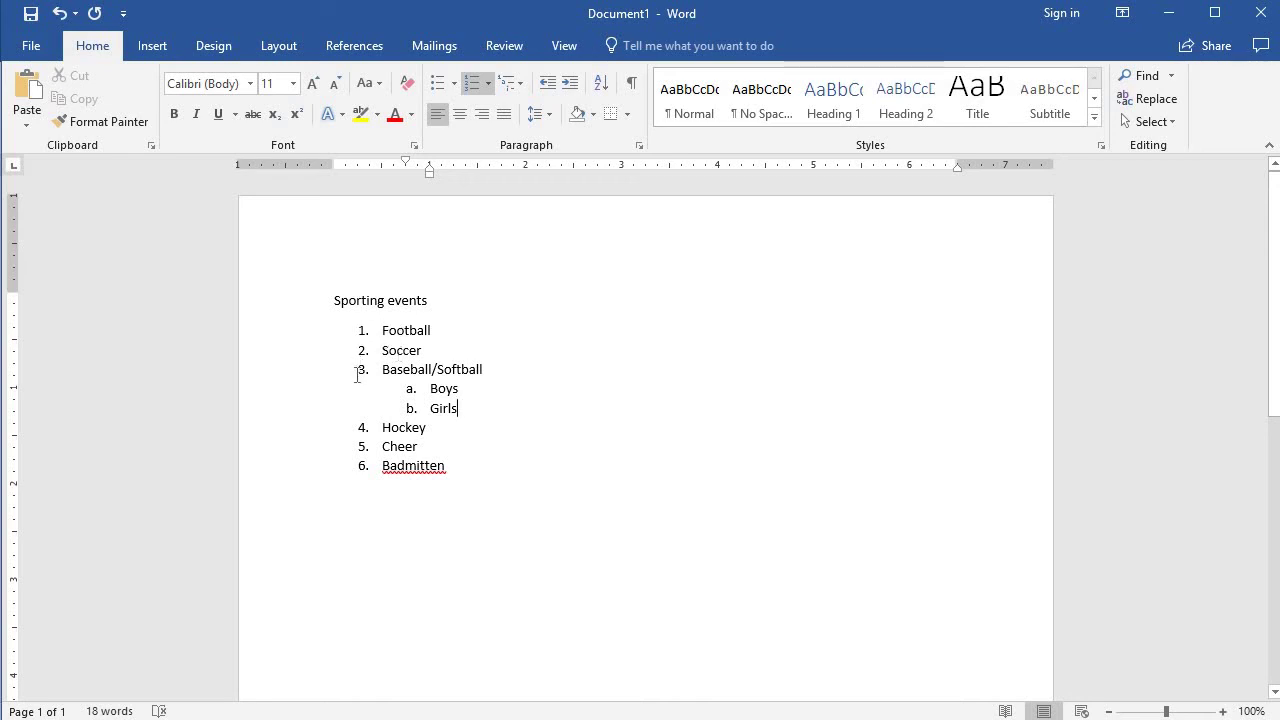
Undo the numbering, sub-items, Softball text and bullet style changes, back to the round-bulleted list of six sports.
left_click(59, 13)
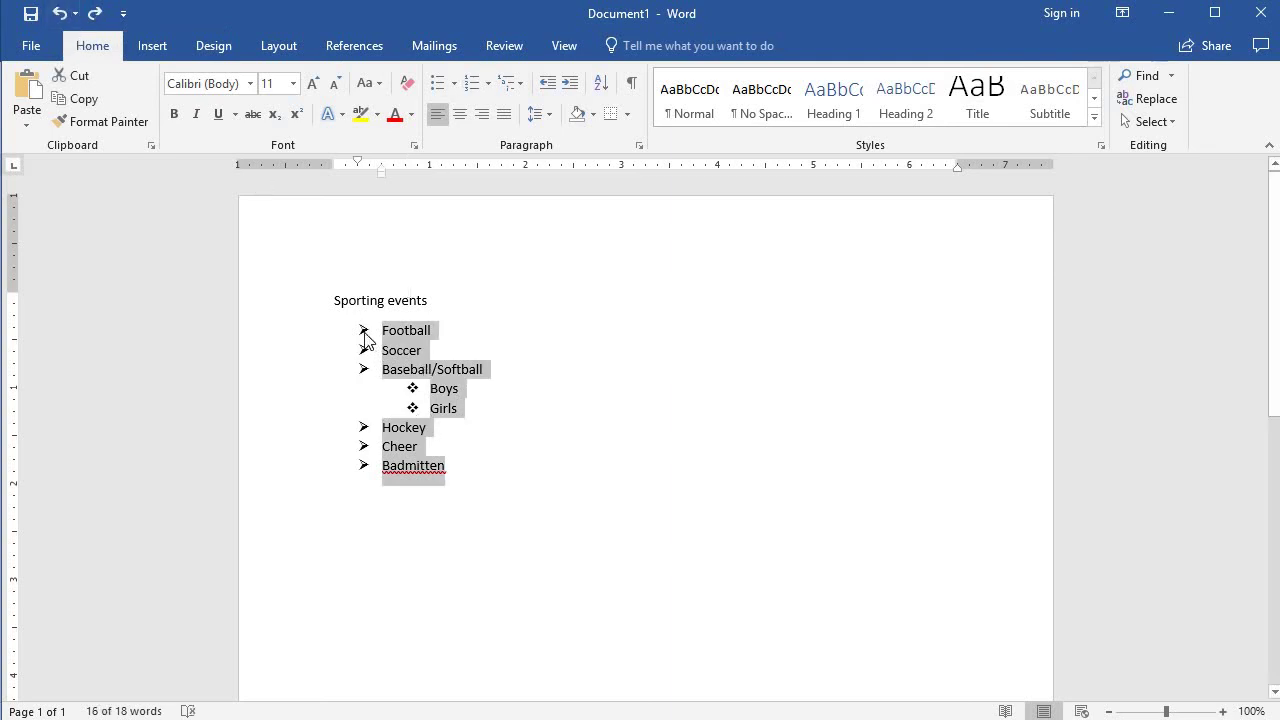
left_click(60, 14)
left_click(59, 13)
left_click(59, 13)
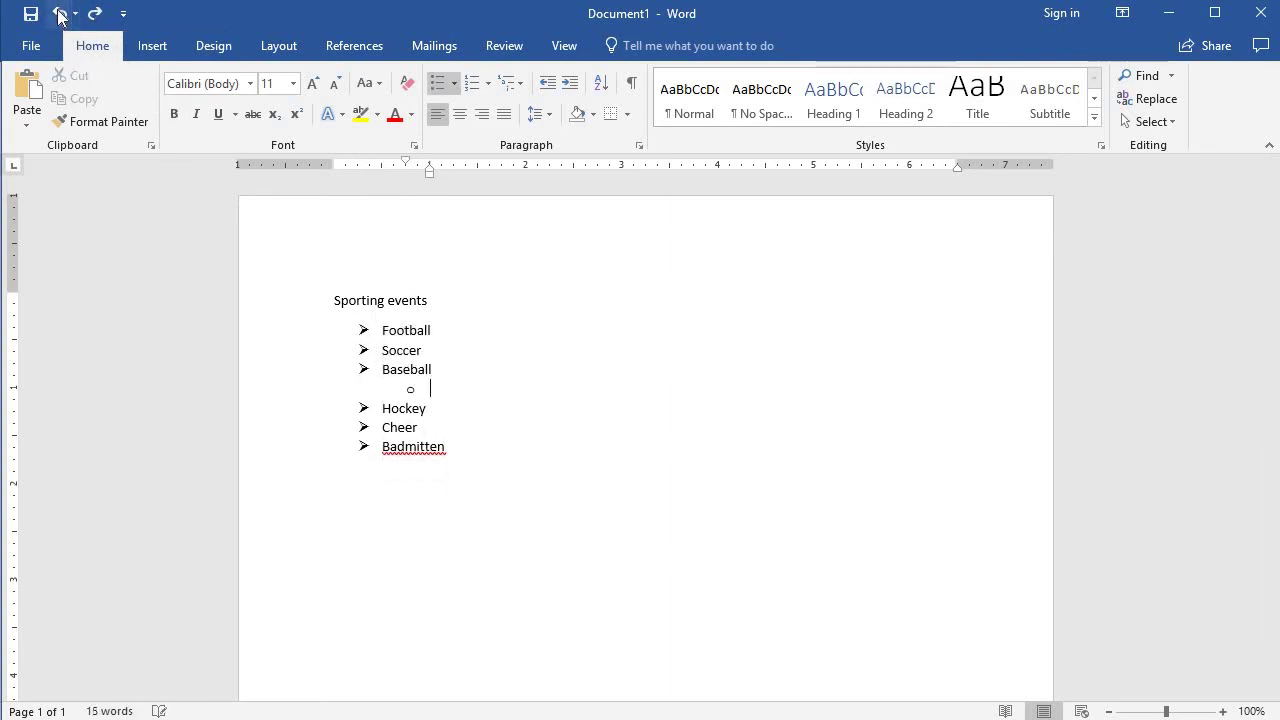
left_click(59, 13)
left_click(59, 13)
left_click(59, 13)
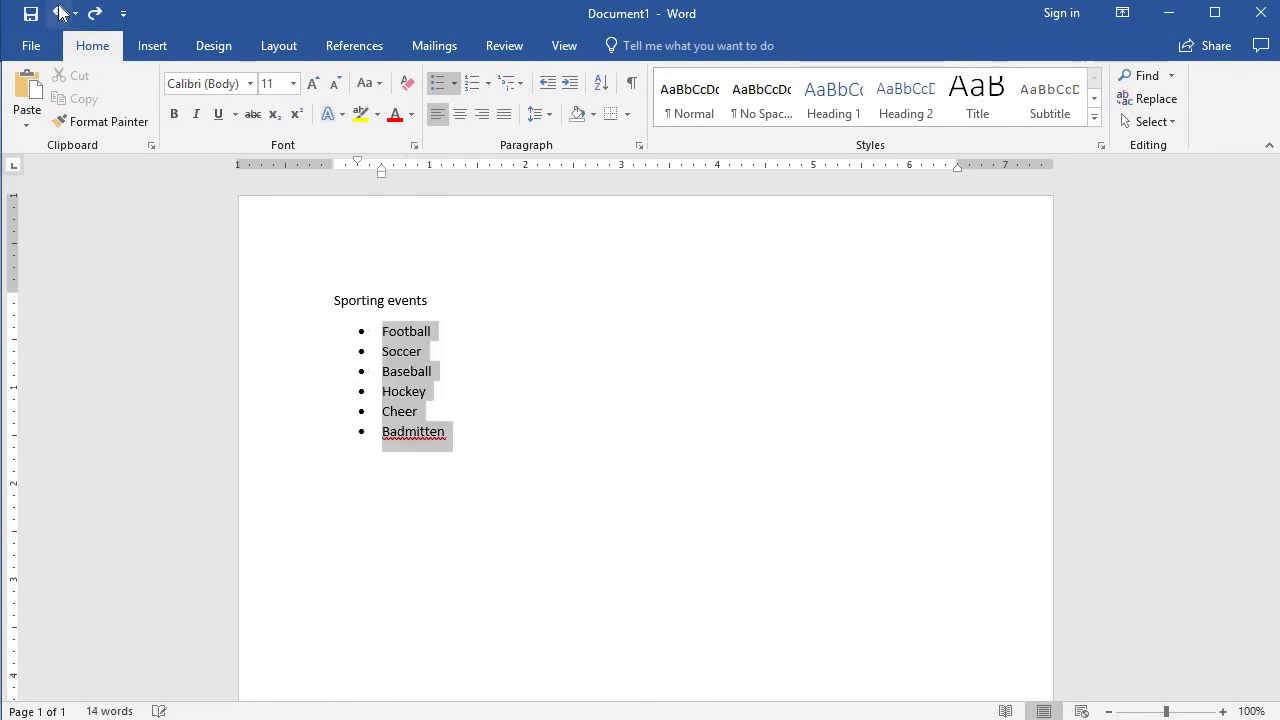
left_click(563, 379)
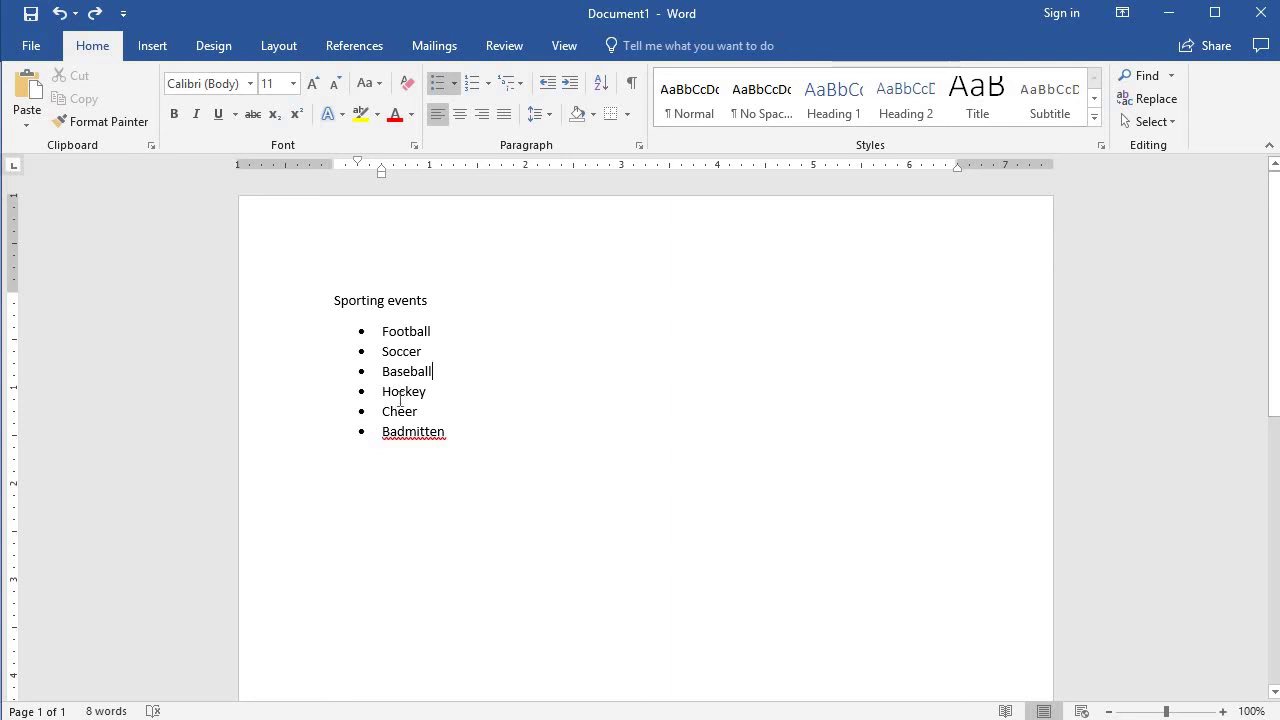
Convert the six sports to a numbered list using the uppercase Roman numeral format I., II., III.
left_click_drag(382, 331, 452, 436)
left_click(473, 82)
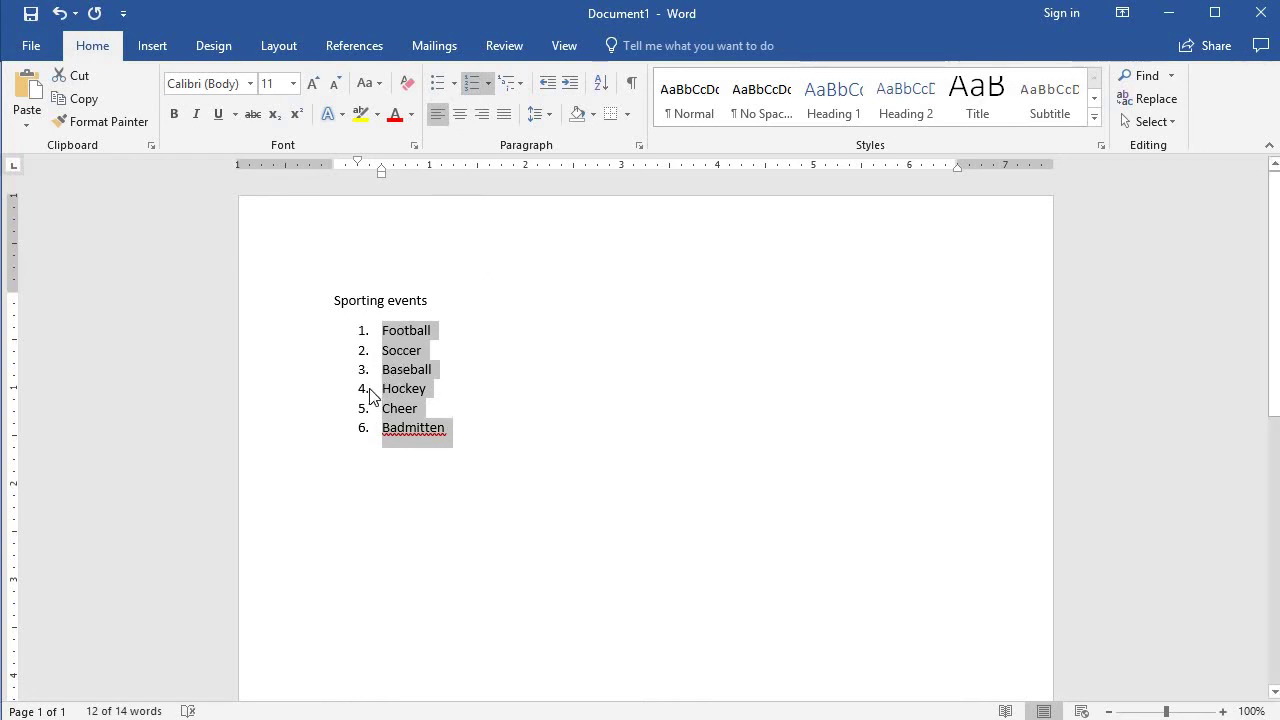
left_click(487, 83)
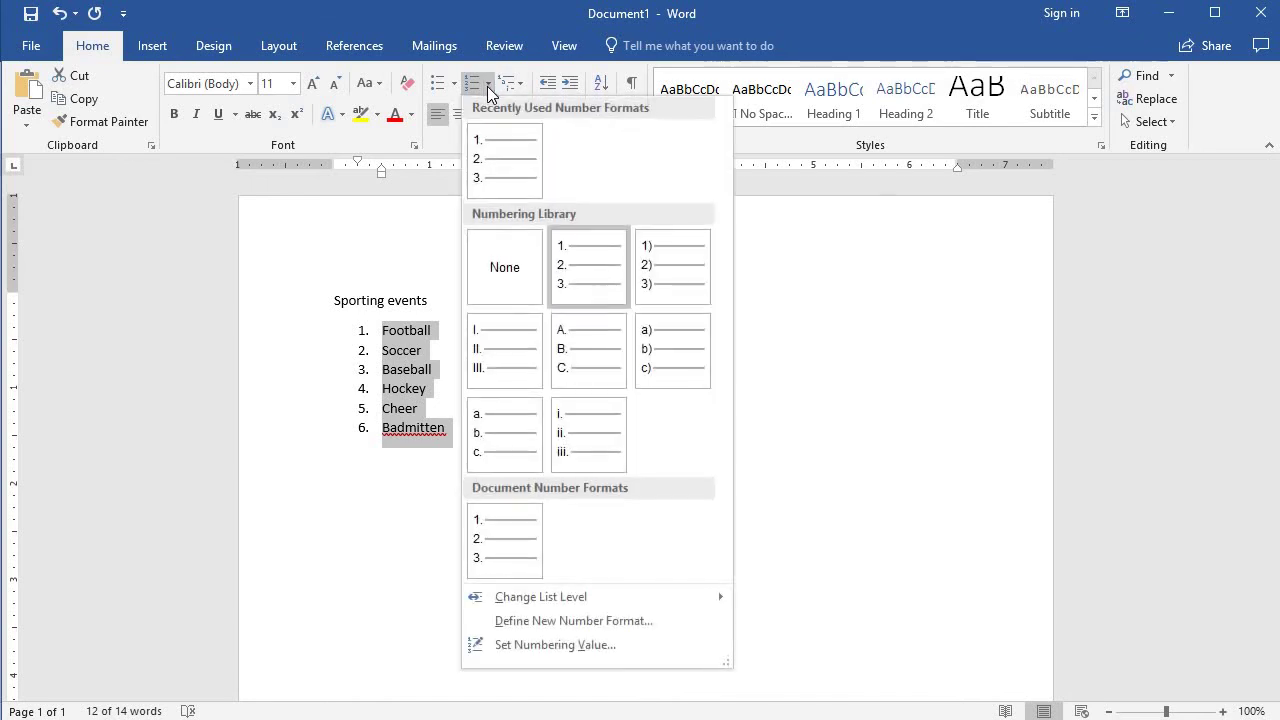
left_click(502, 362)
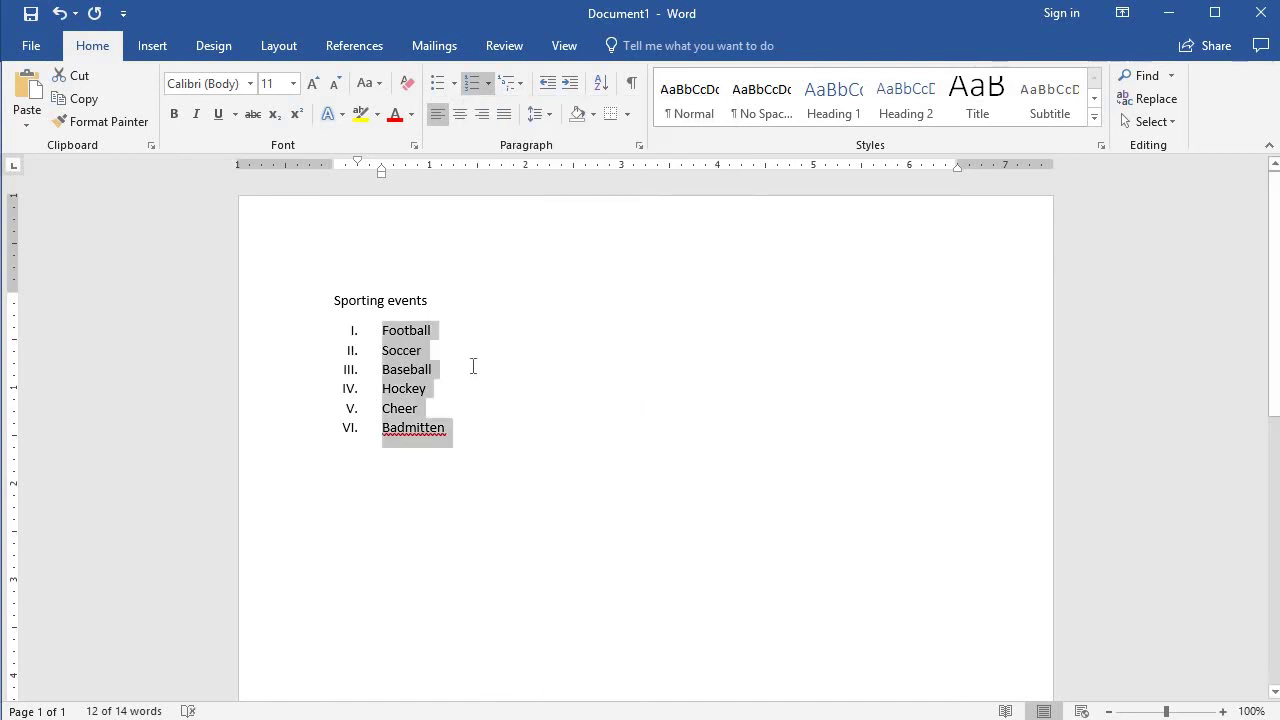
Add Boys and Girls as indented sub-items under Baseball.
left_click(474, 368)
key("Return")
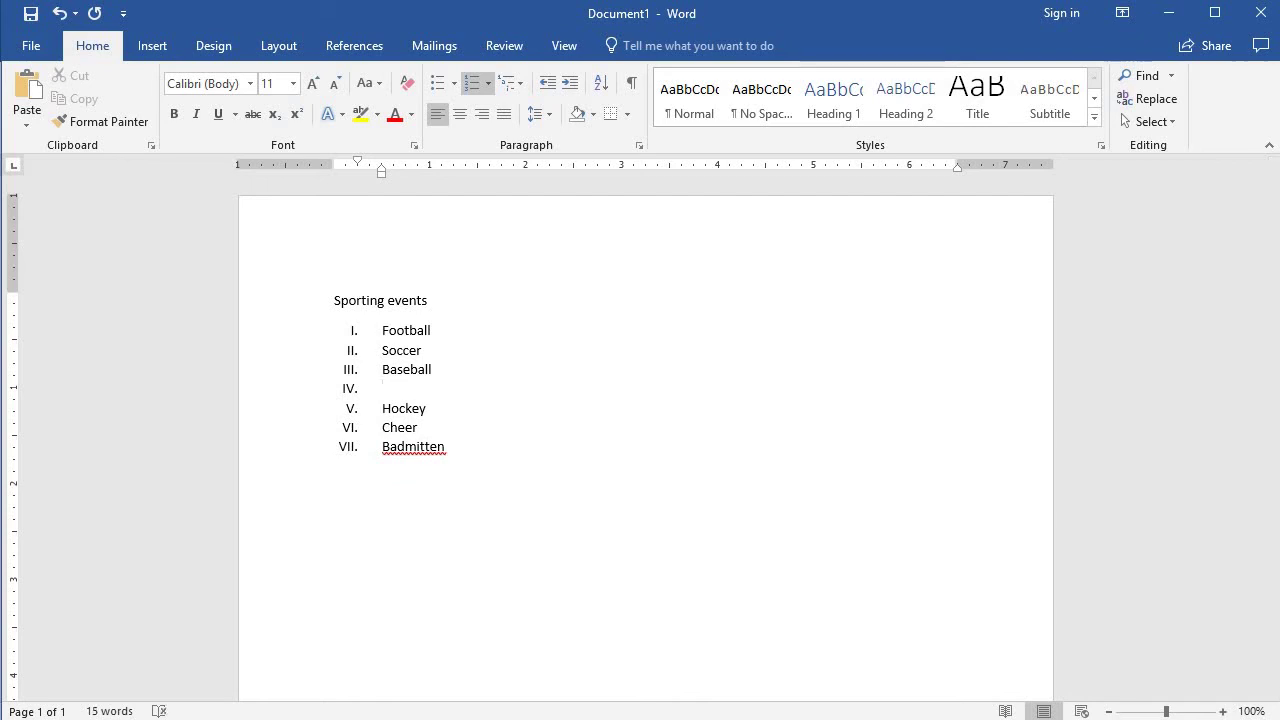
key("Tab")
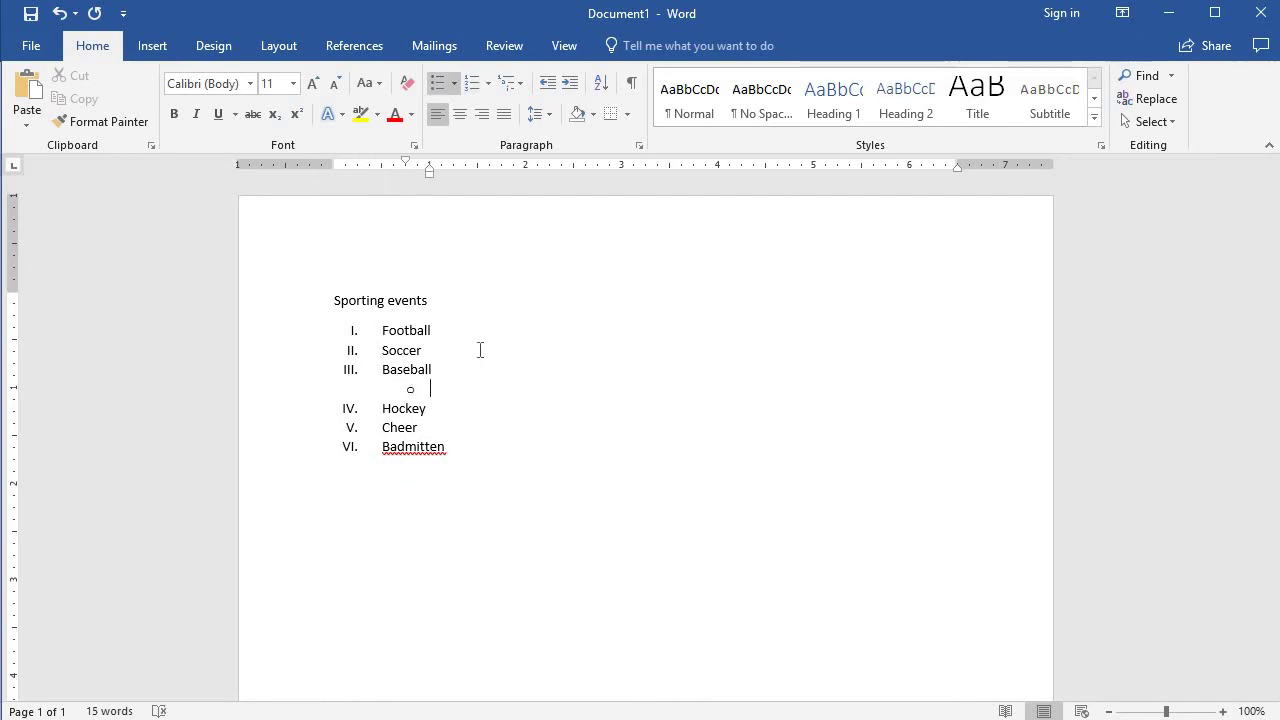
type("Boys")
key("Return")
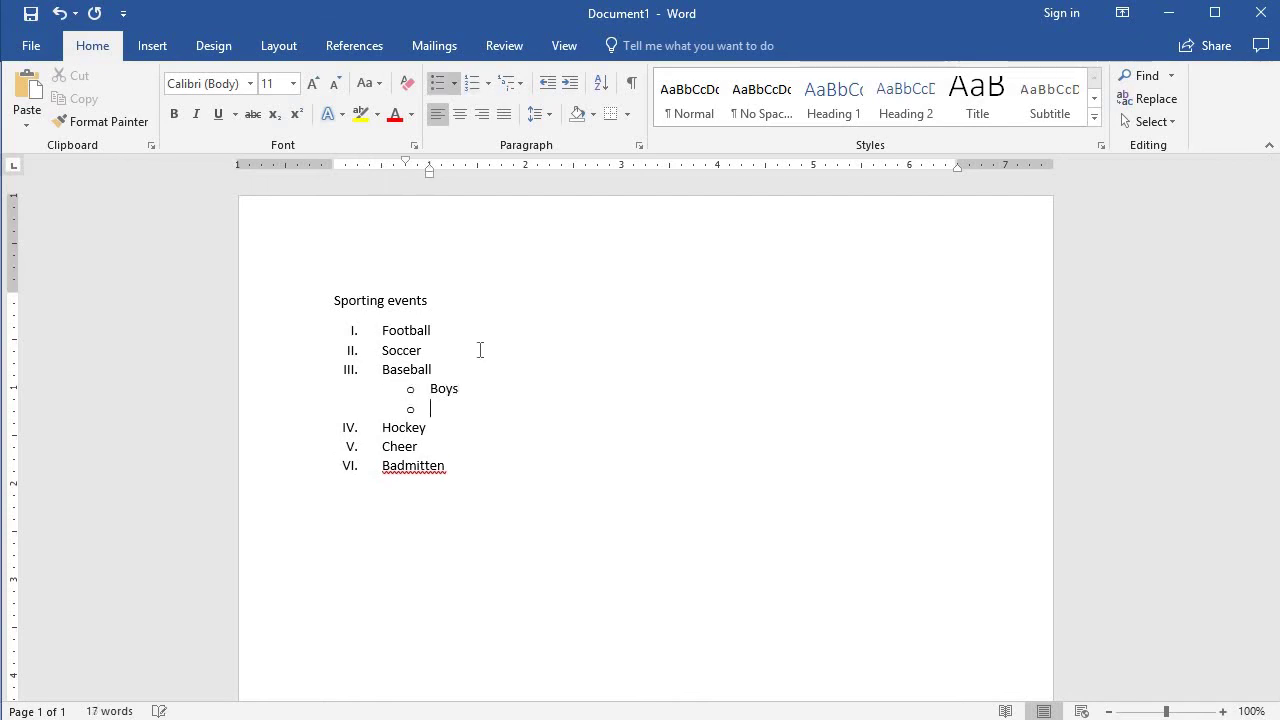
type("Girls")
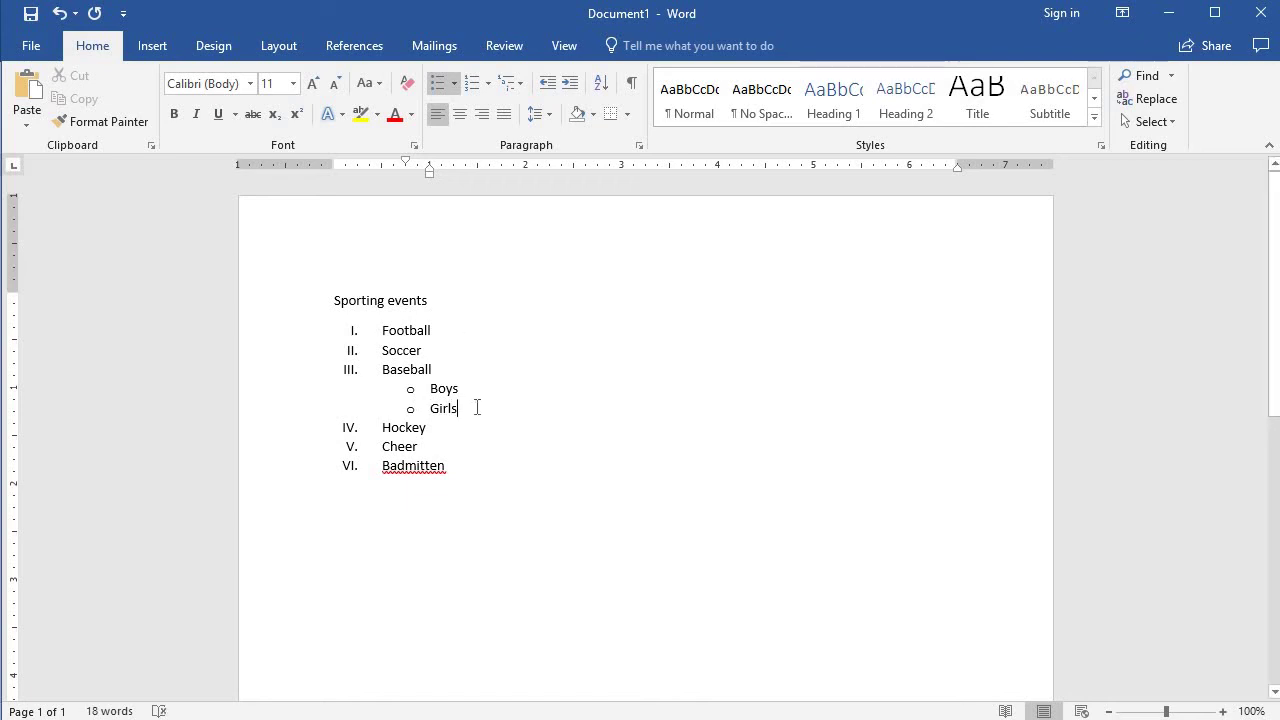
Change the Boys and Girls sub-items to the lowercase letter numbering format a., b., c.
left_click_drag(477, 408, 434, 386)
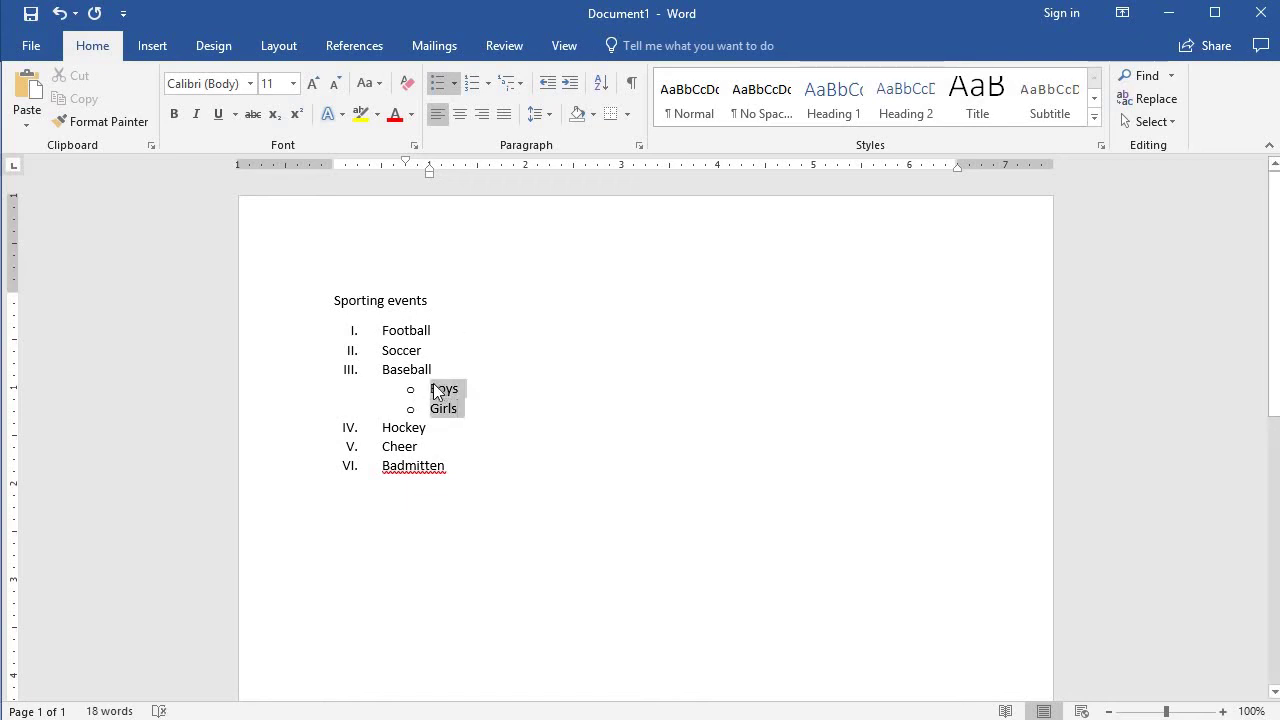
left_click(488, 83)
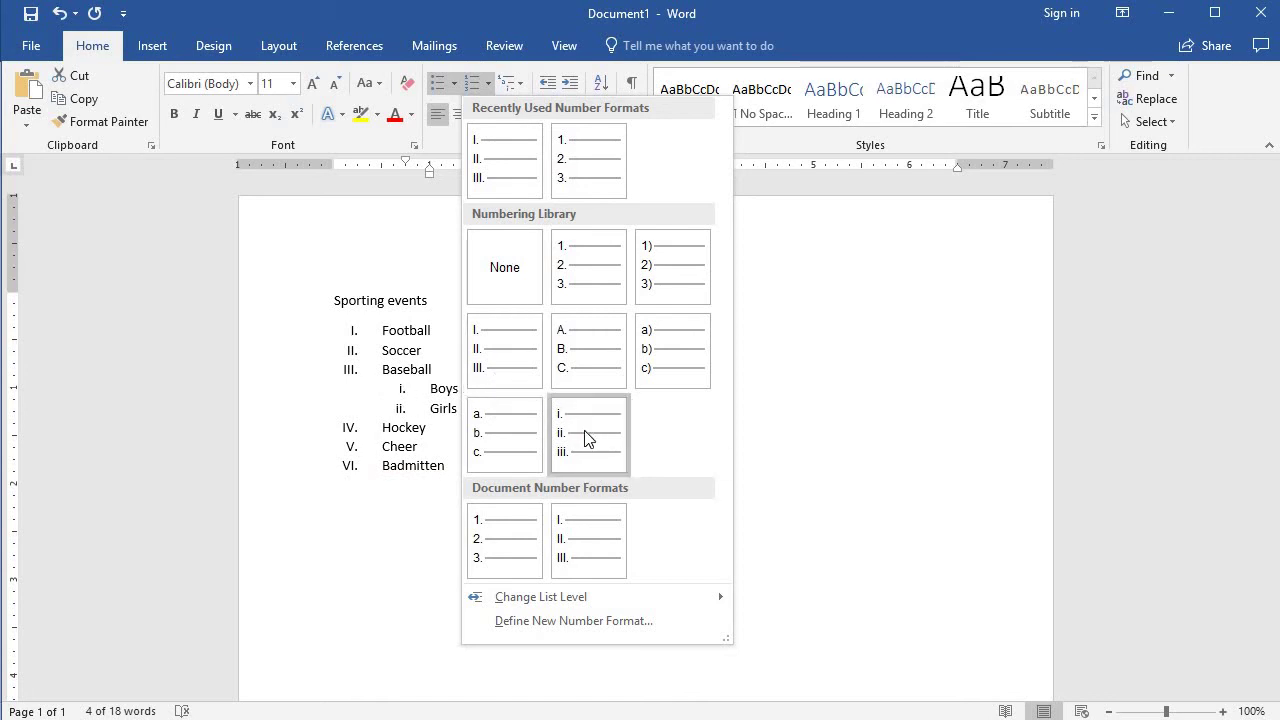
left_click(508, 444)
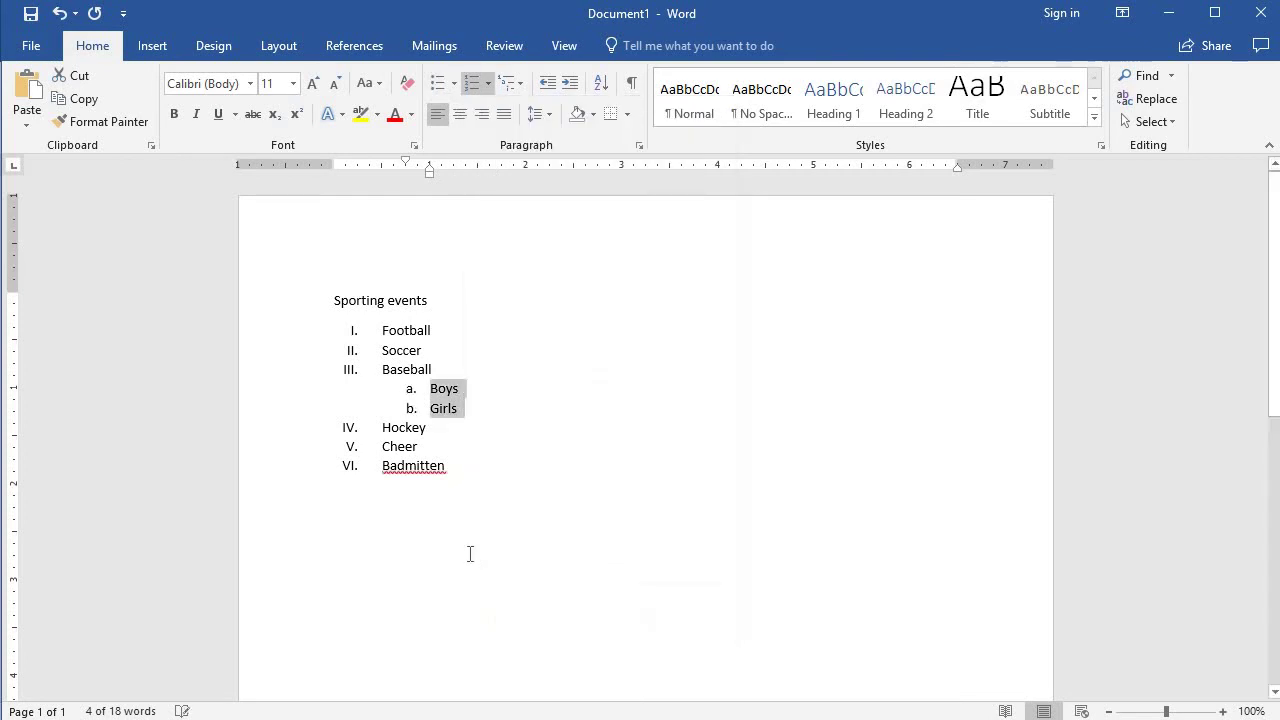
left_click(442, 526)
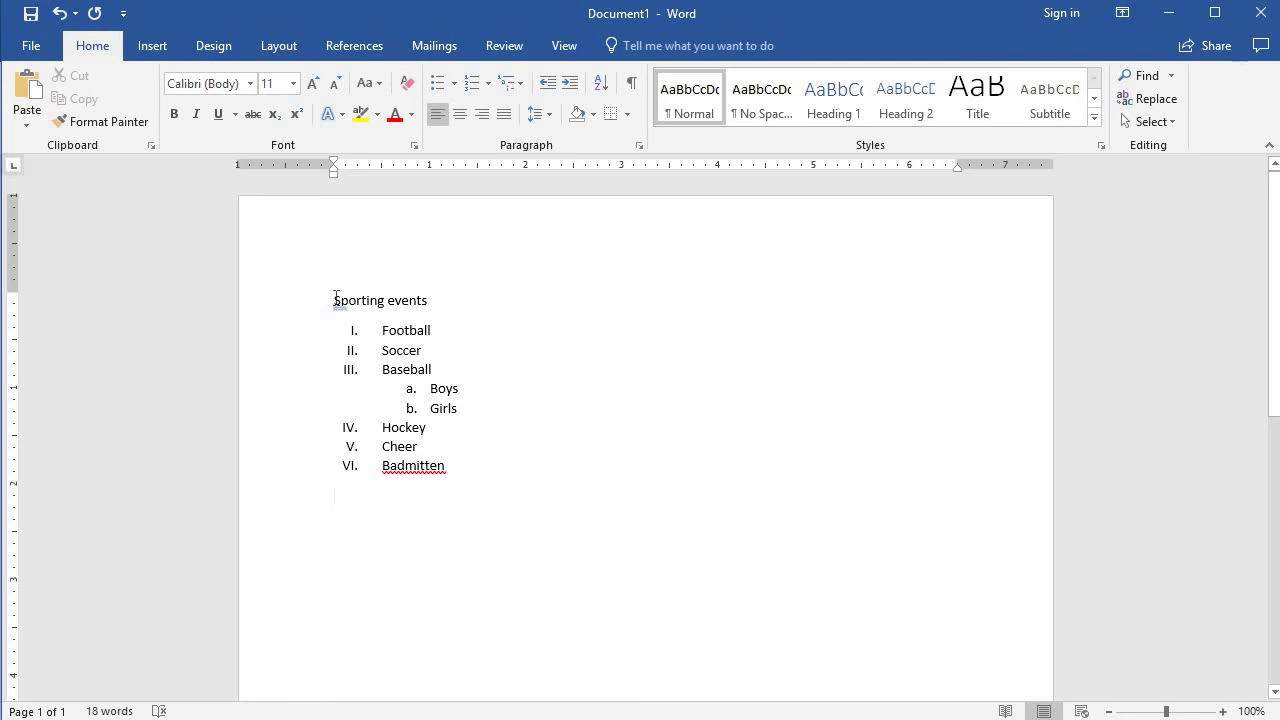
Try center and right alignment on the "Sporting events" heading.
left_click_drag(336, 297, 408, 300)
left_click(369, 316)
left_click(377, 300)
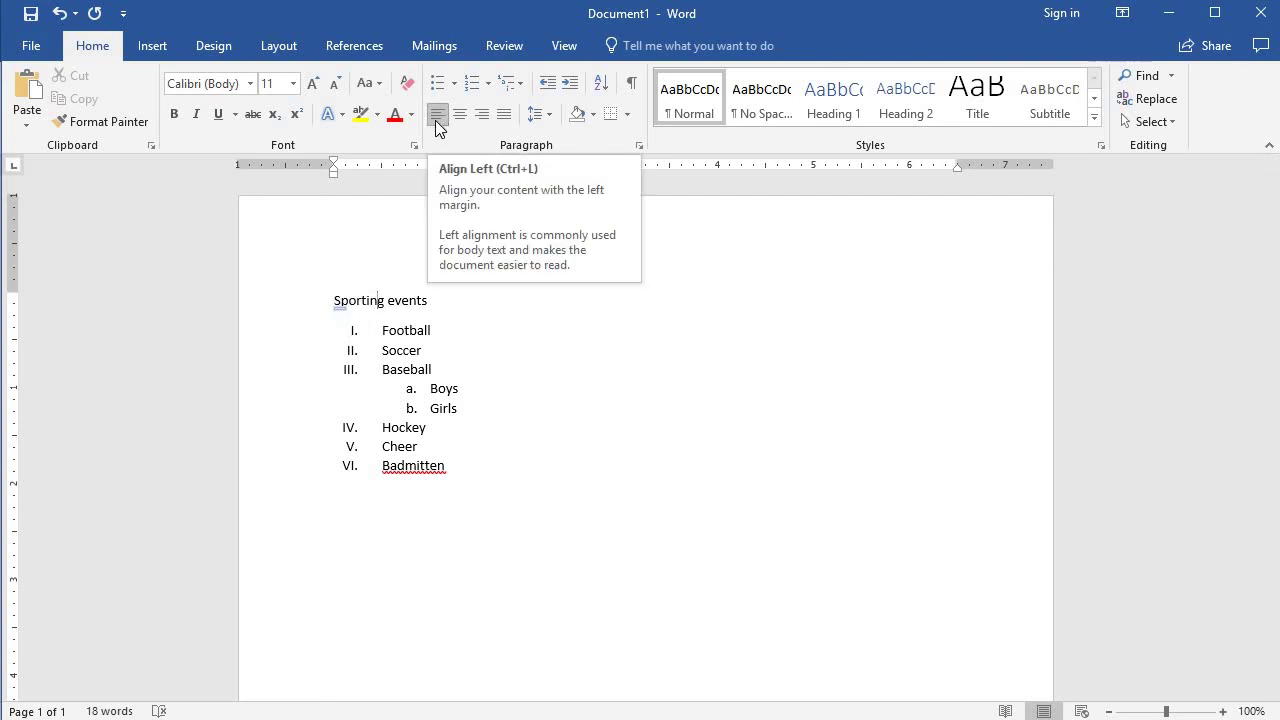
key("shift+Home")
key("Right")
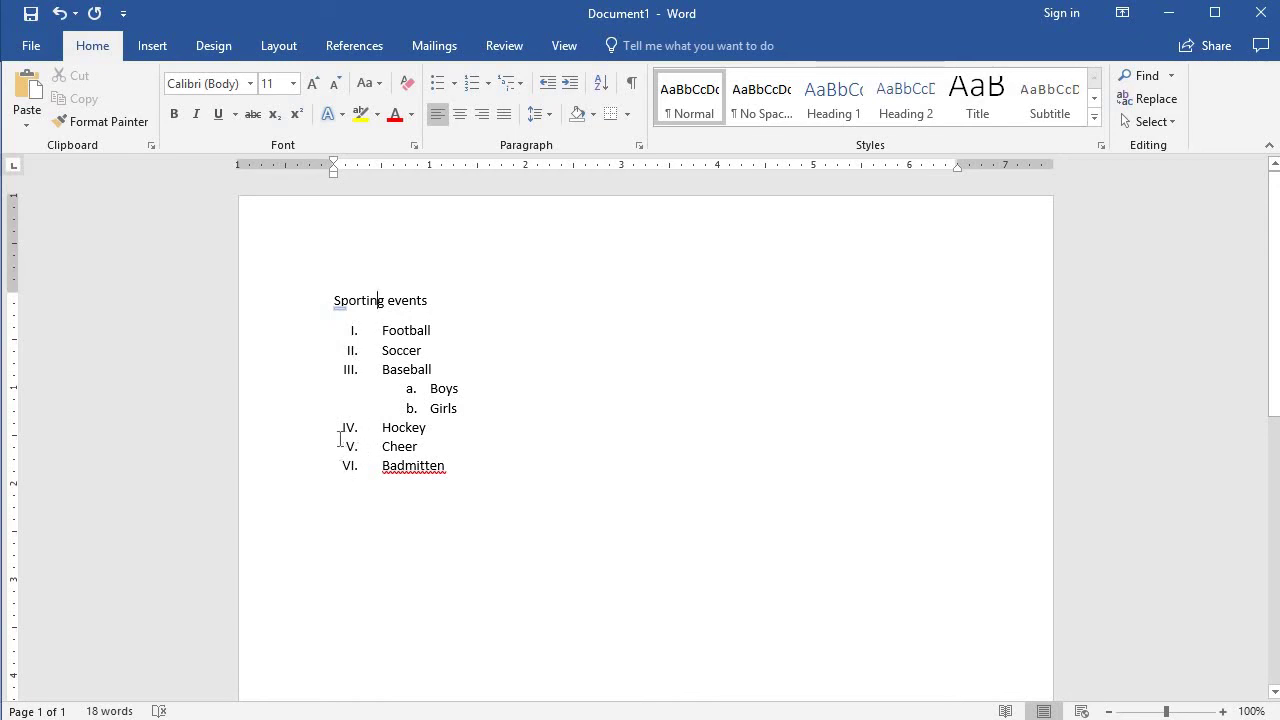
left_click(461, 117)
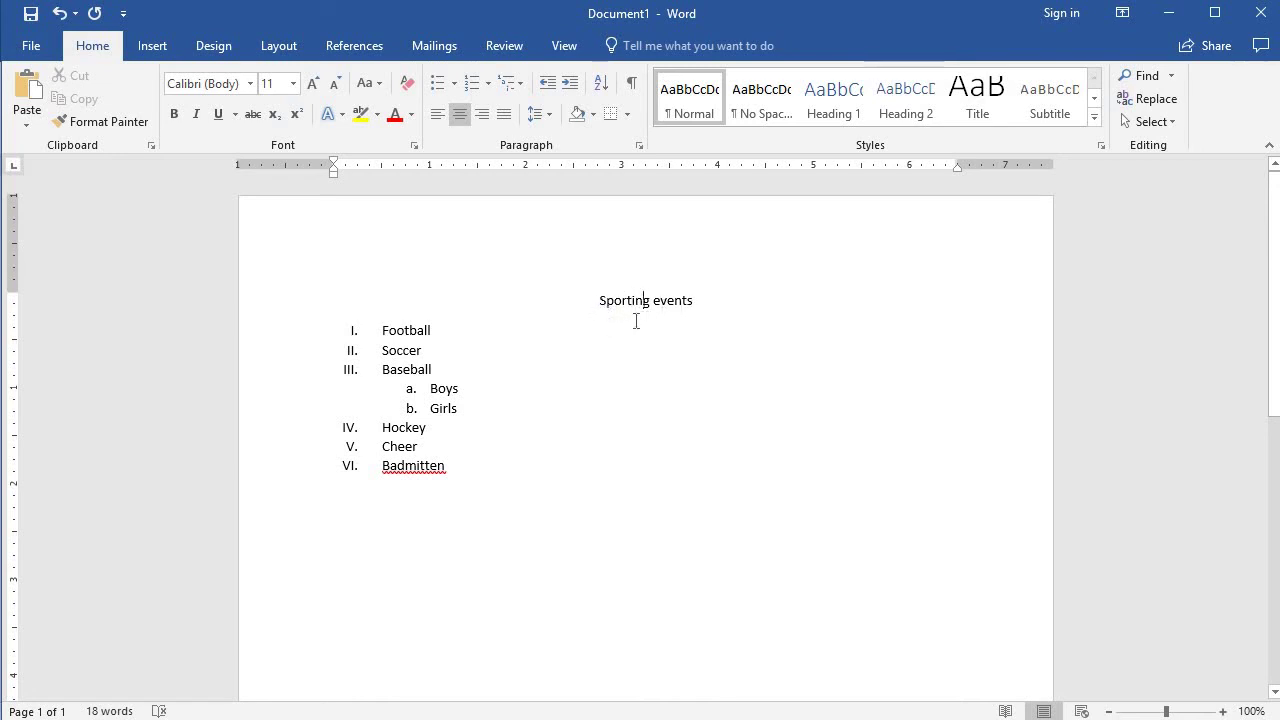
left_click(480, 116)
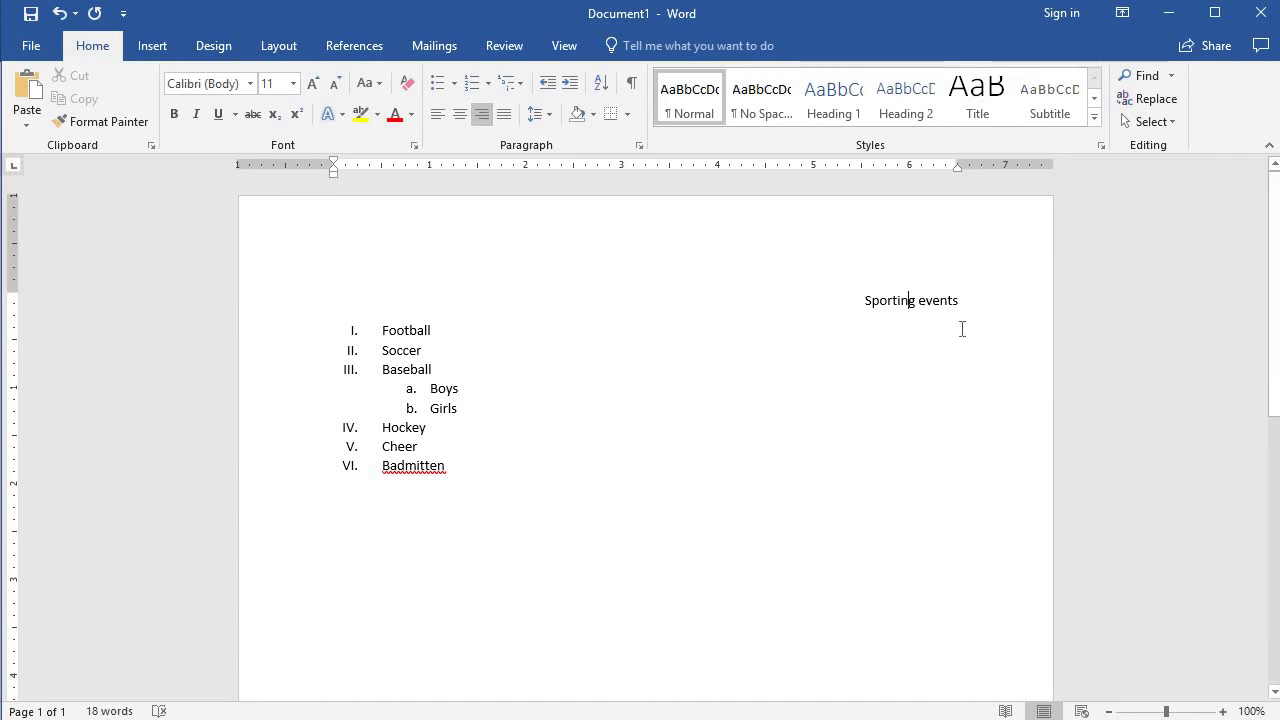
Add the lines "Hat" and "Baseball" below the "Sporting events" heading, followed by an empty line.
left_click(967, 302)
key("Return")
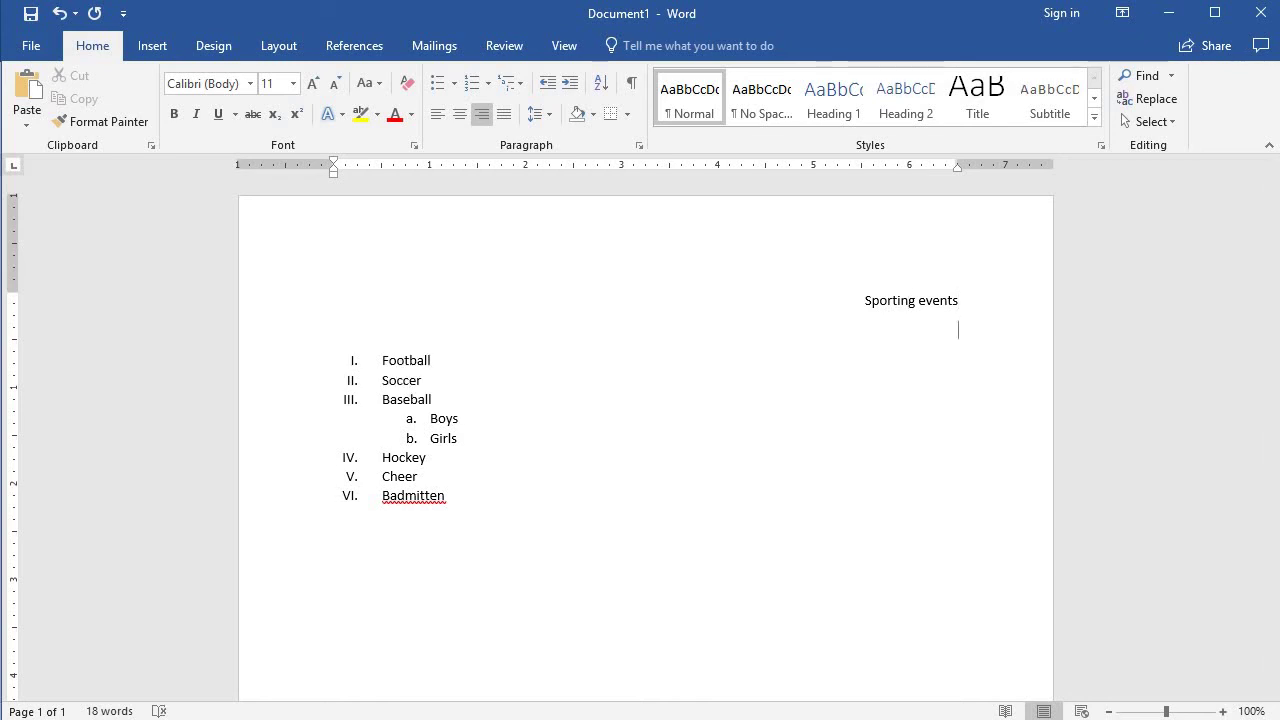
type("ht")
key("Return")
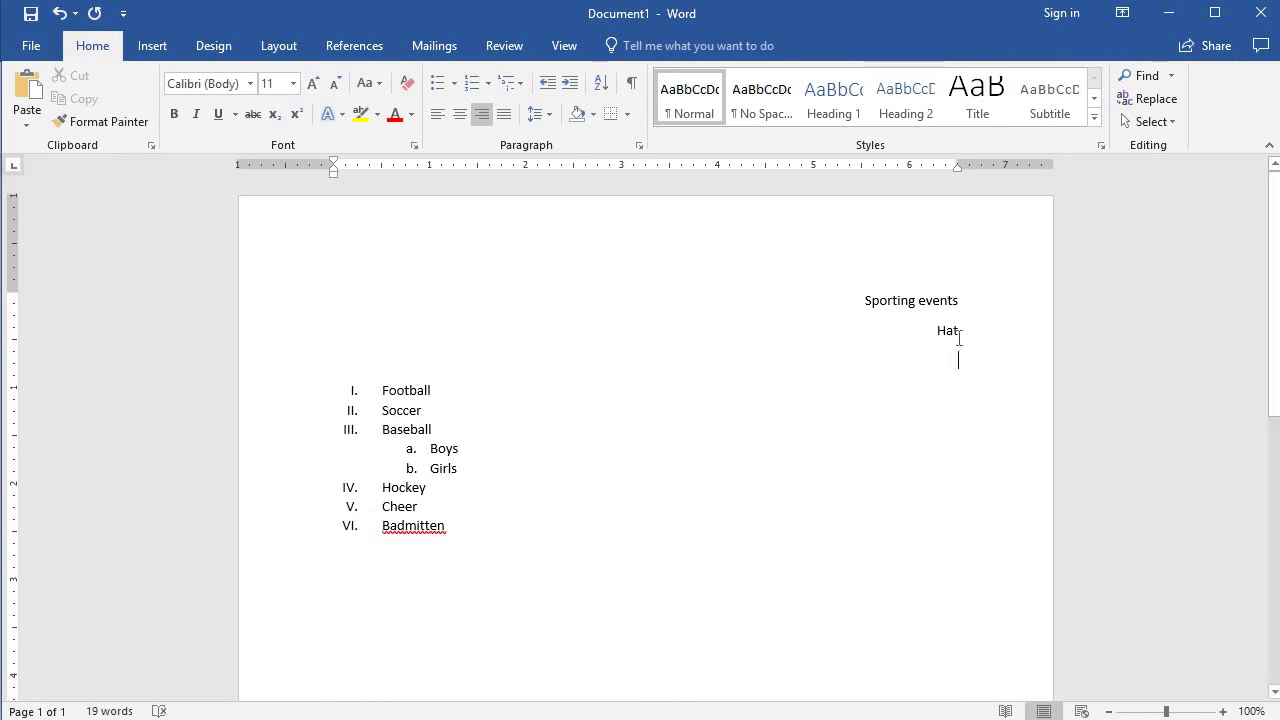
type("baseball")
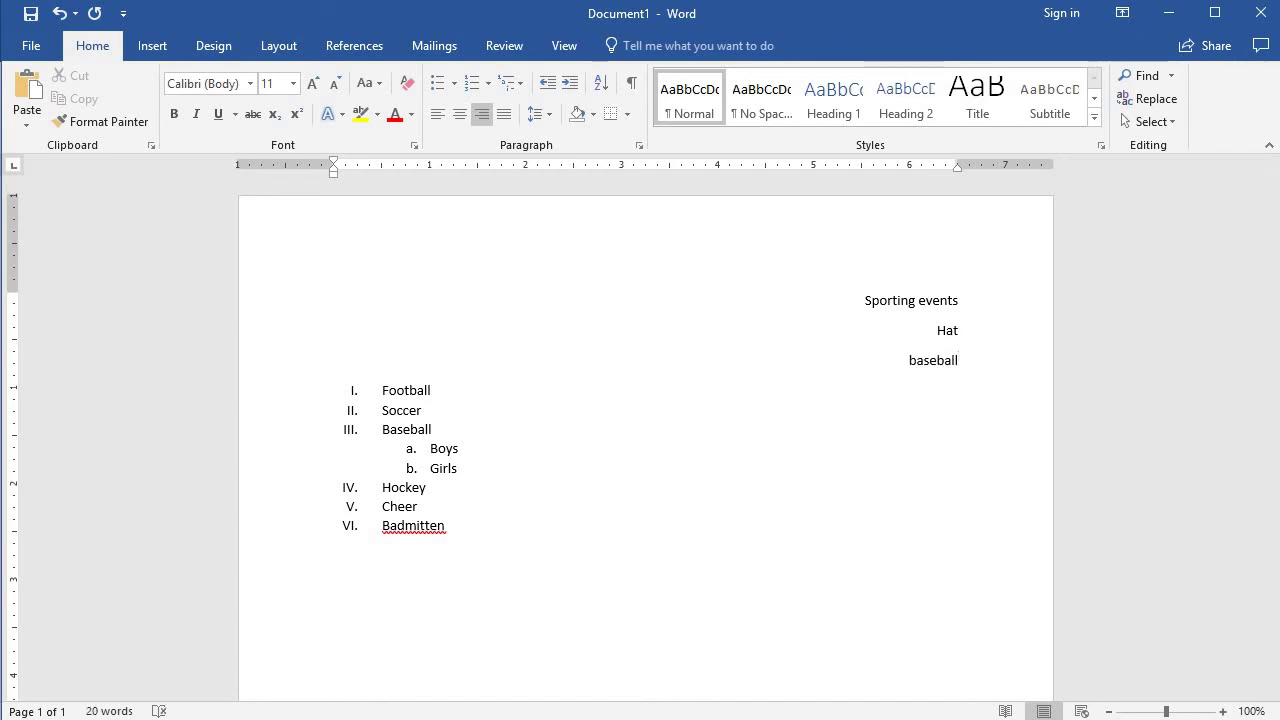
key("Return")
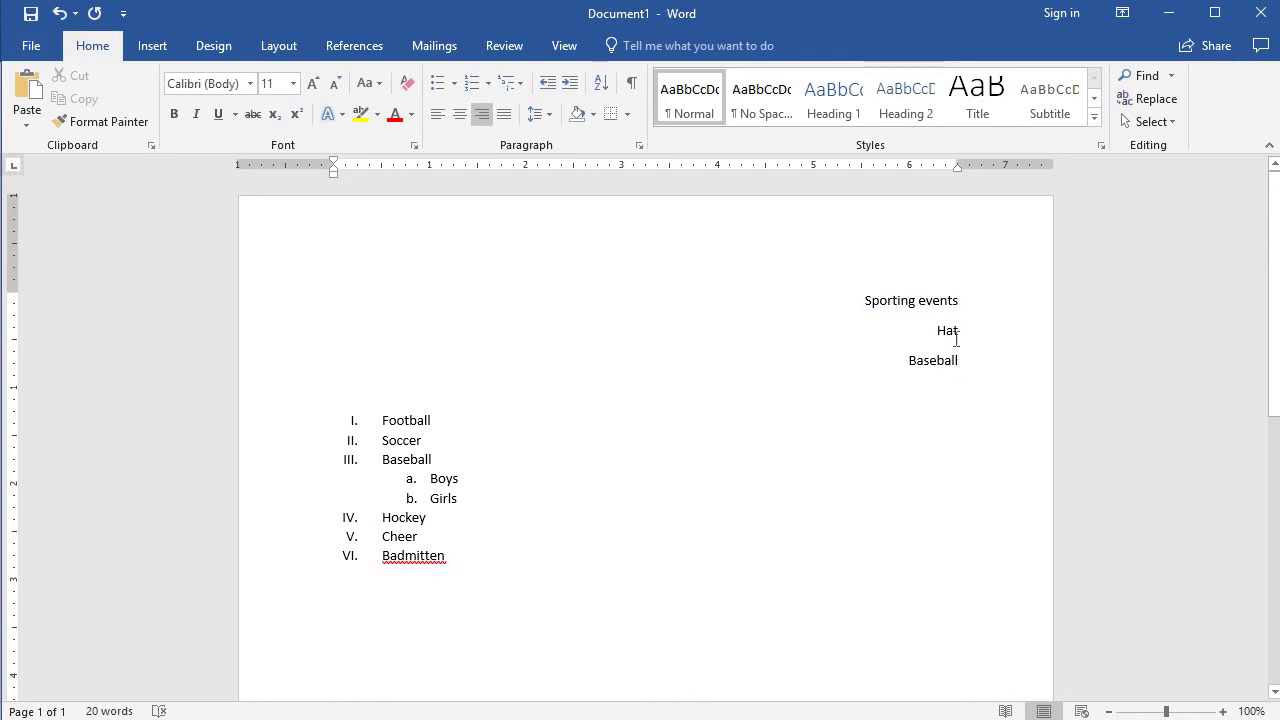
Center the Sporting events, Hat and Baseball lines above the numbered list.
left_click_drag(957, 386, 866, 292)
left_click(459, 114)
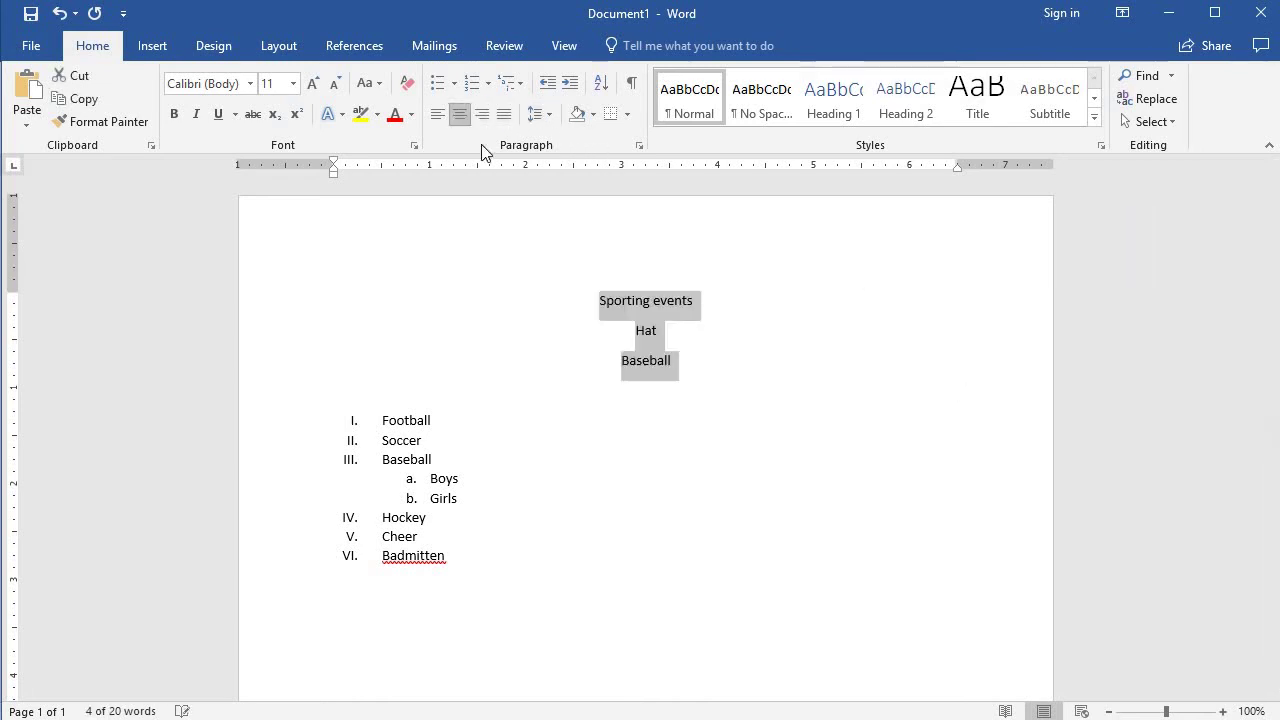
left_click(645, 332)
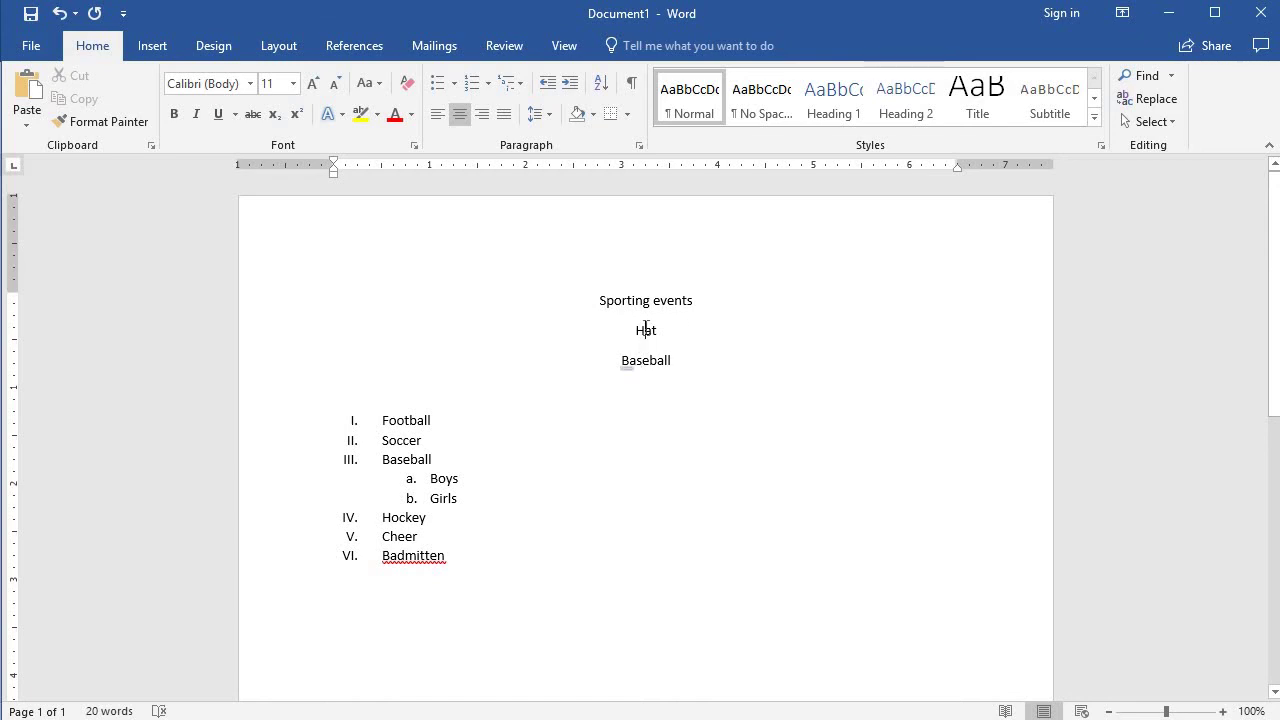
Align the Sporting events, Hat and Baseball lines to the left margin.
left_click_drag(686, 371, 591, 314)
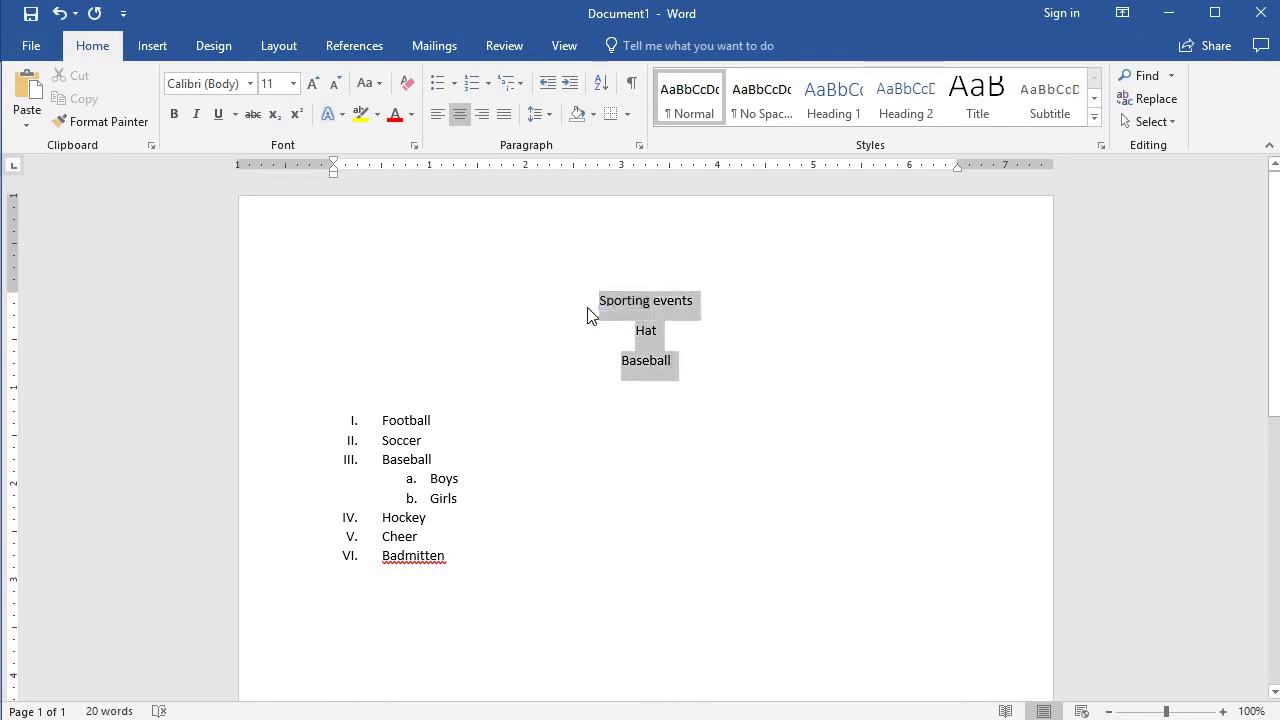
left_click(436, 114)
left_click(436, 364)
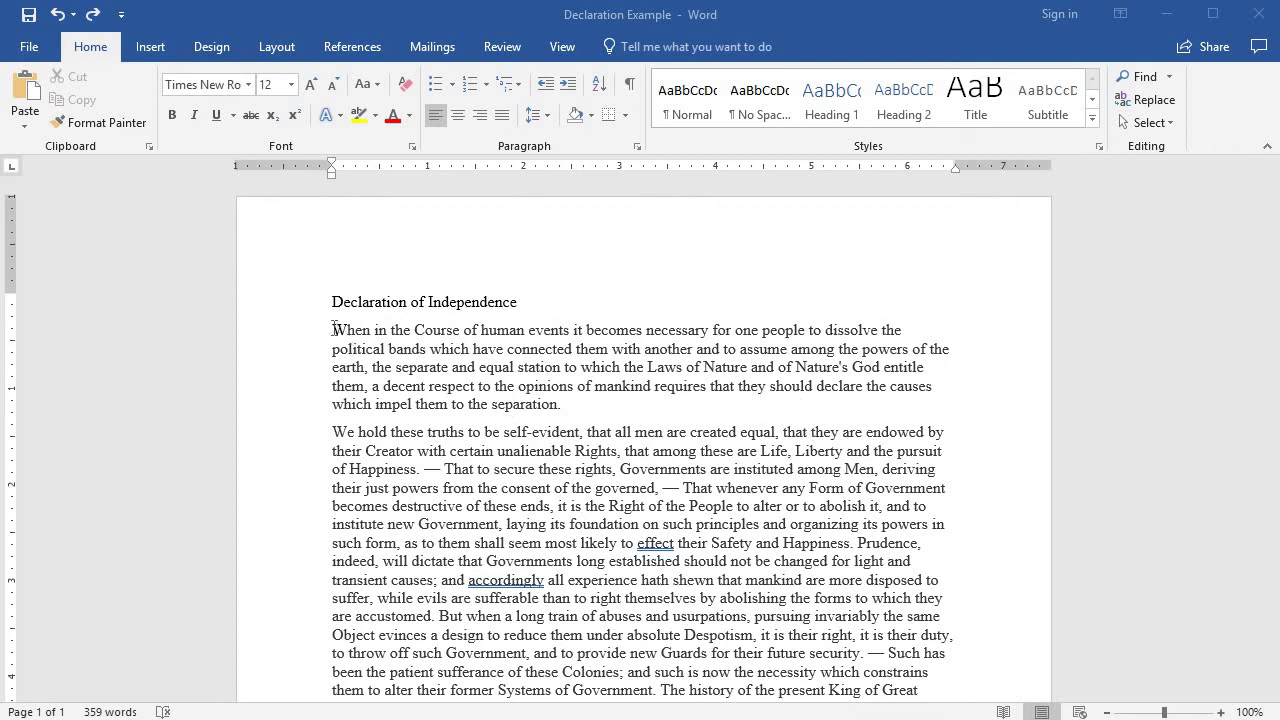
In the Declaration Example document, justify the two paragraphs below the title, starting "When in the Course" and "We hold these truths".
left_click_drag(333, 329, 582, 400)
left_click(503, 117)
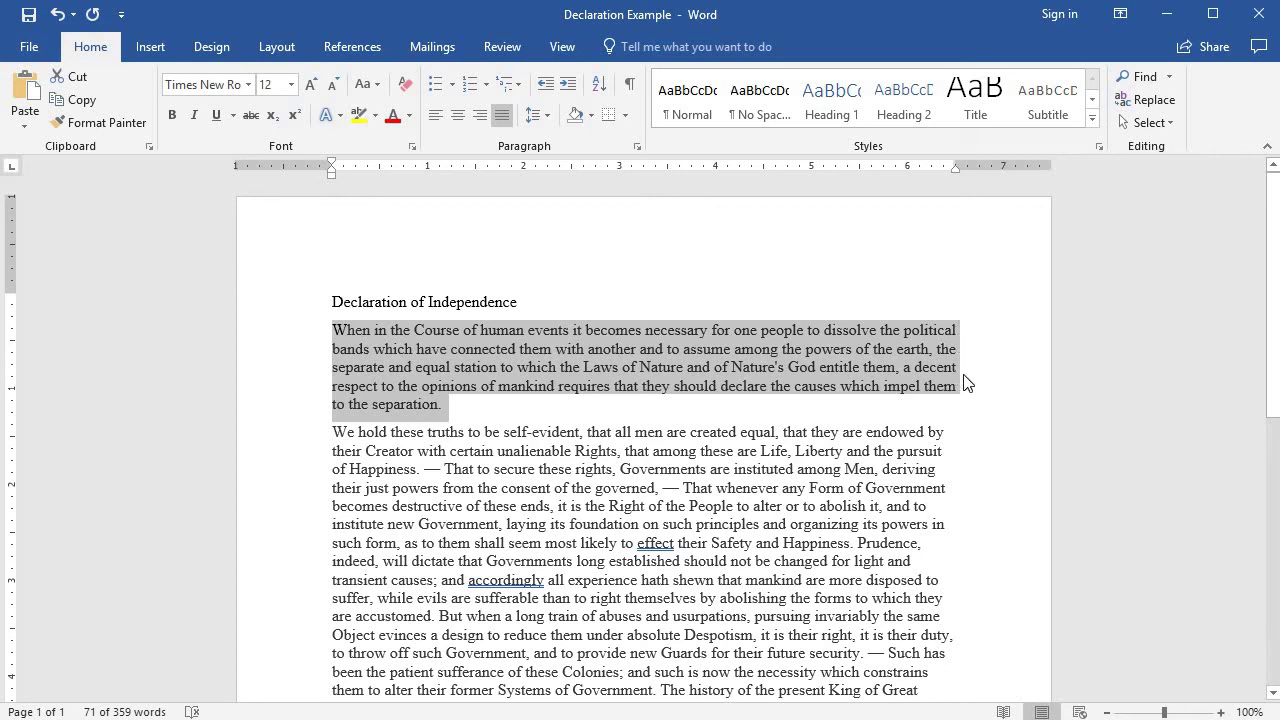
left_click_drag(335, 431, 922, 690)
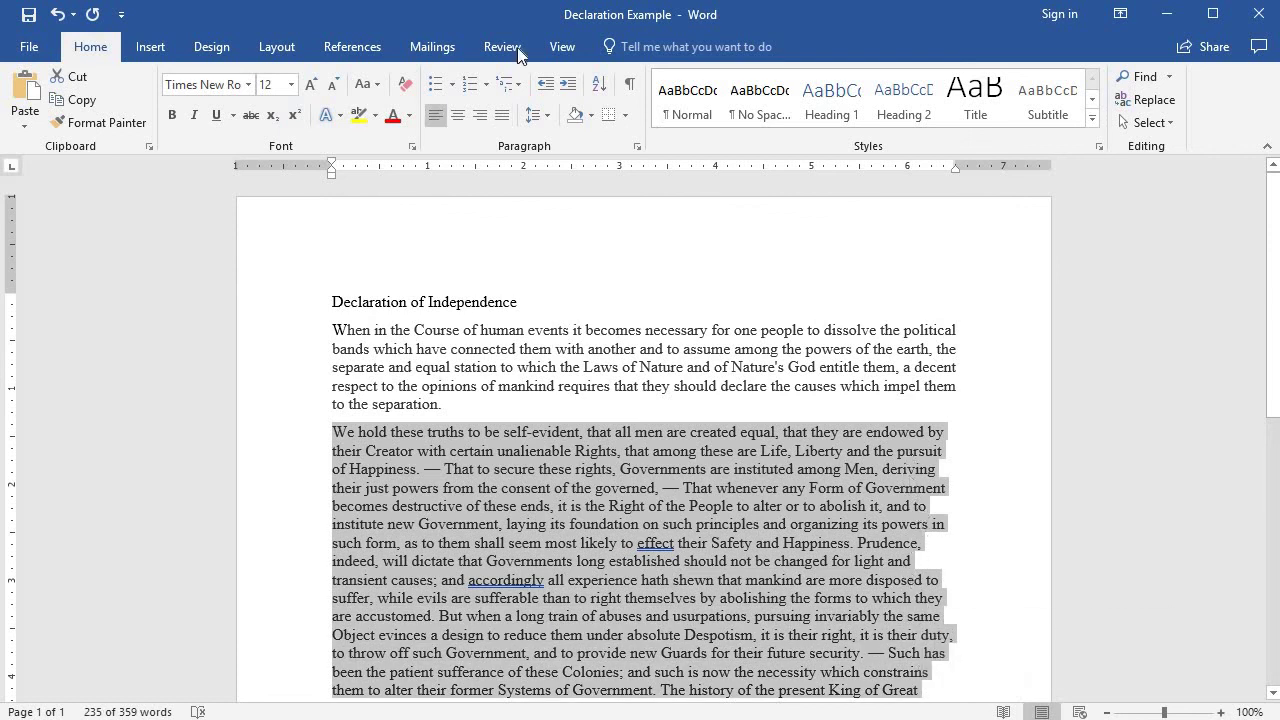
left_click(503, 112)
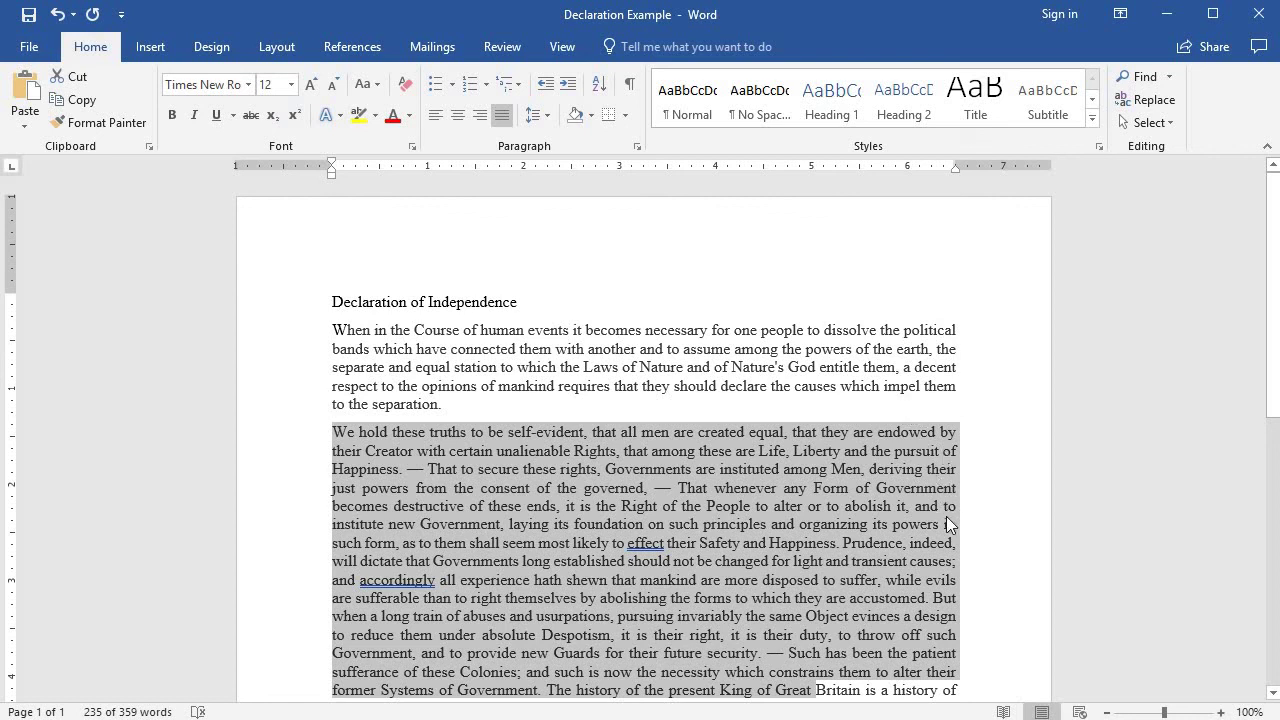
Return the "We hold these truths" and "When in the Course" paragraphs to left alignment.
left_click(434, 116)
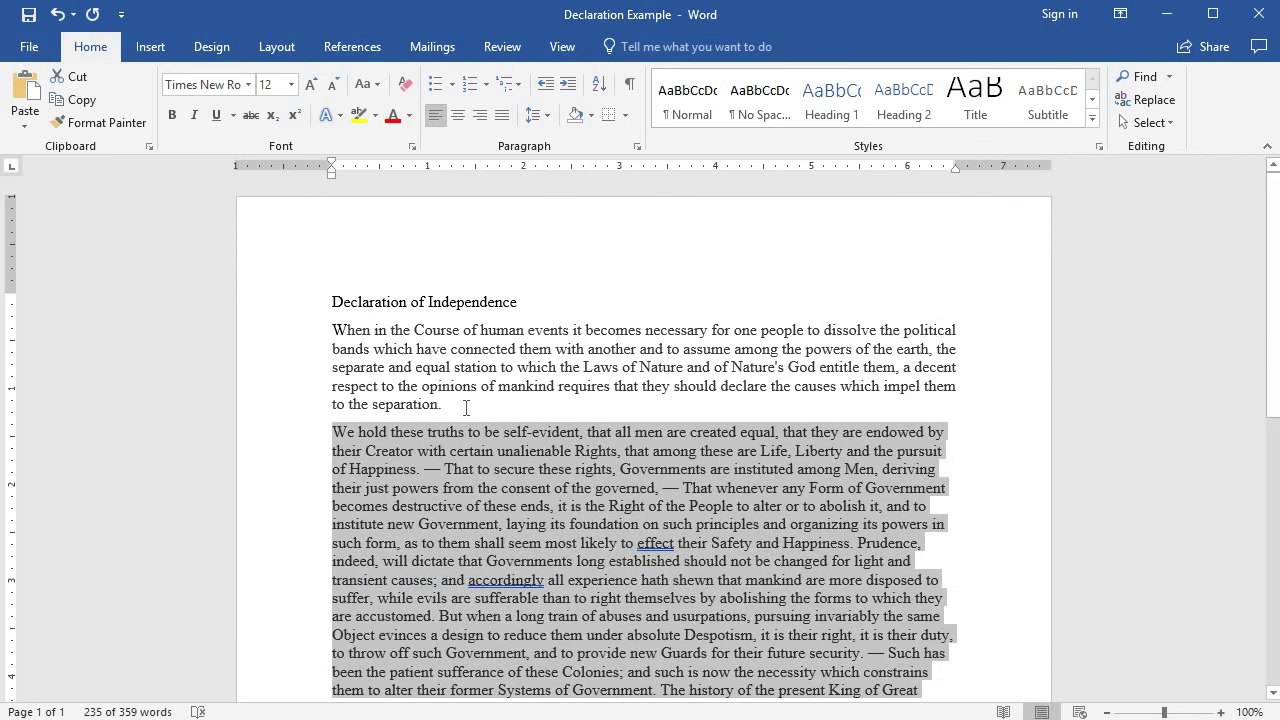
left_click_drag(441, 405, 332, 330)
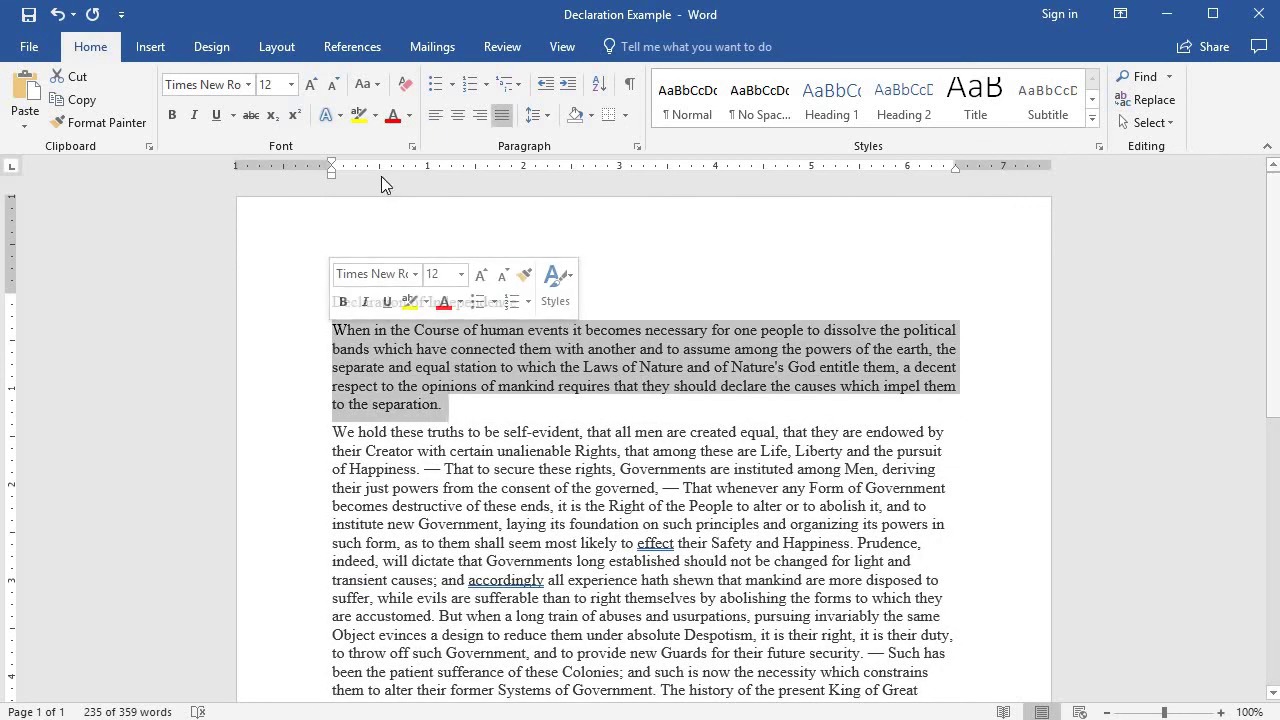
left_click(435, 114)
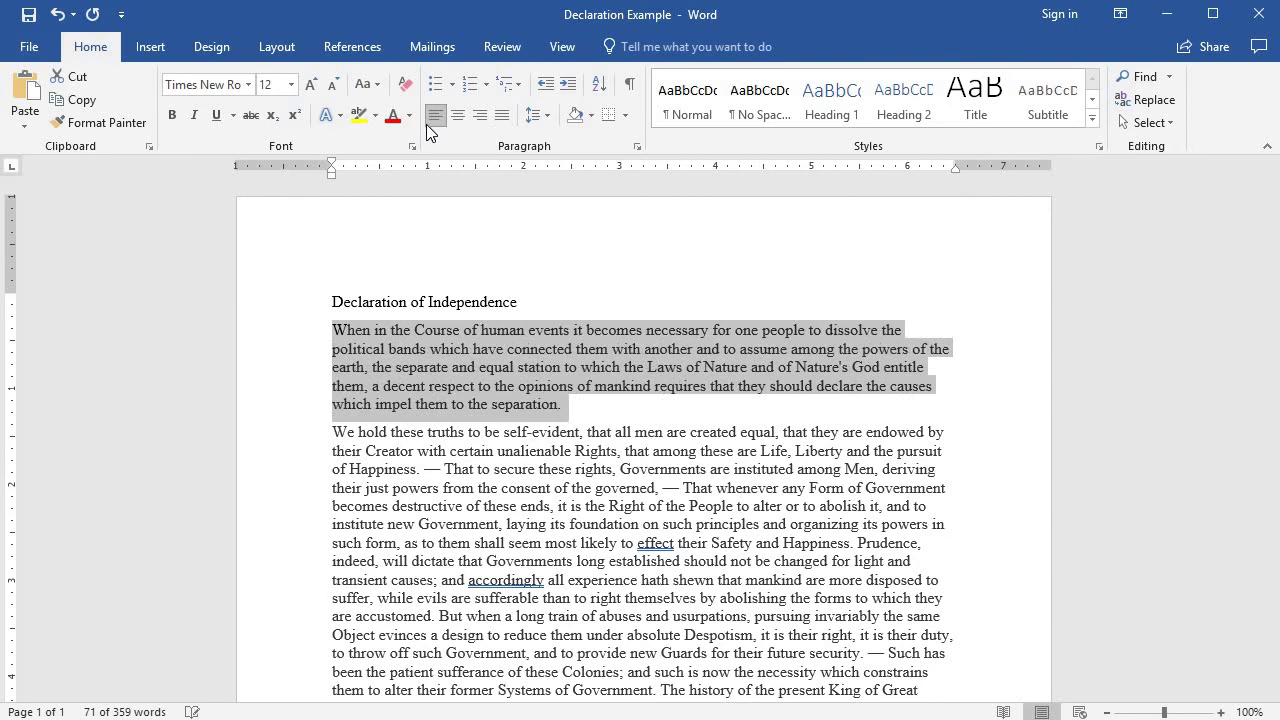
left_click(717, 411)
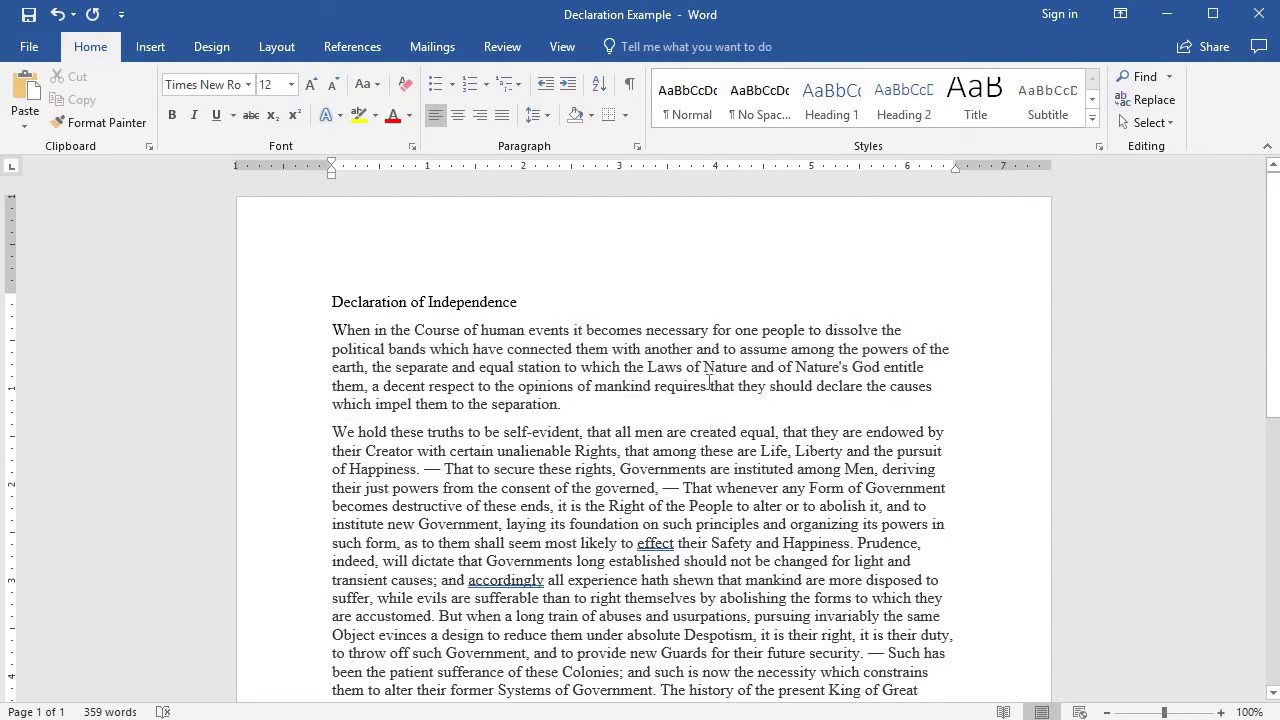